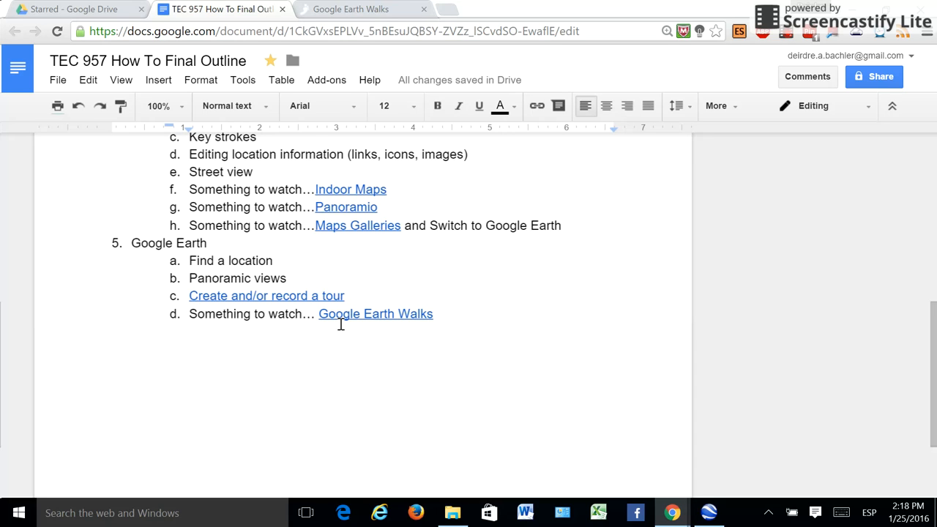
Step: Switch to Google Earth and add a folder named "6. Unit 2. Celebramos los Países Hispanos" under My Places
click(710, 513)
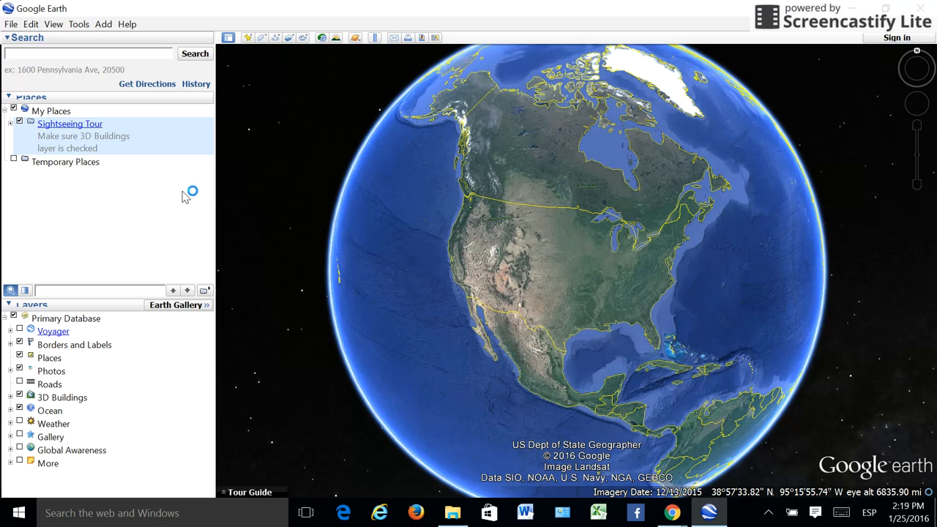
click(57, 112)
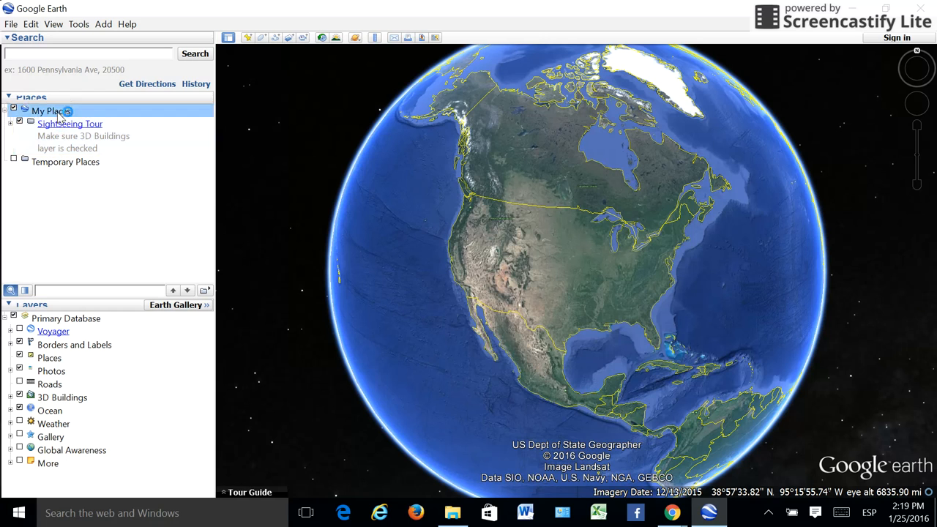
click(68, 56)
right_click(49, 110)
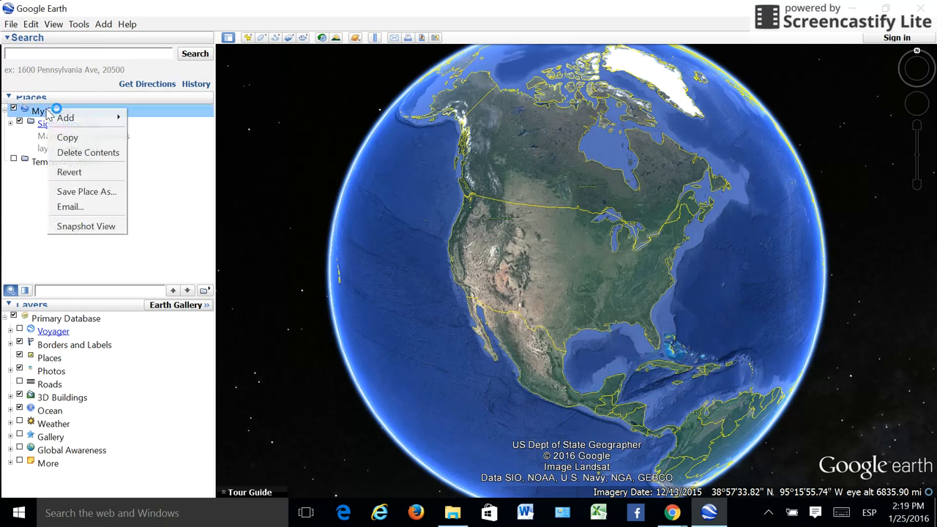
mouse_move(74, 118)
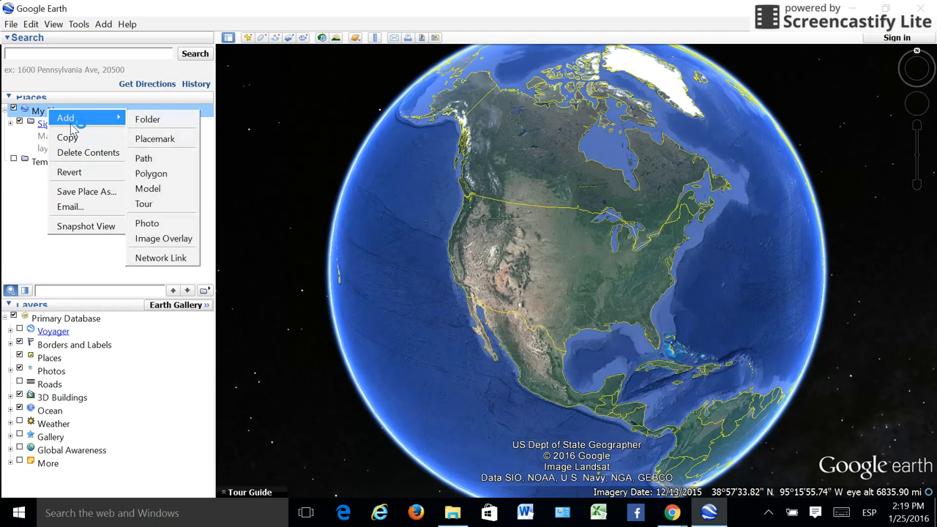
click(153, 121)
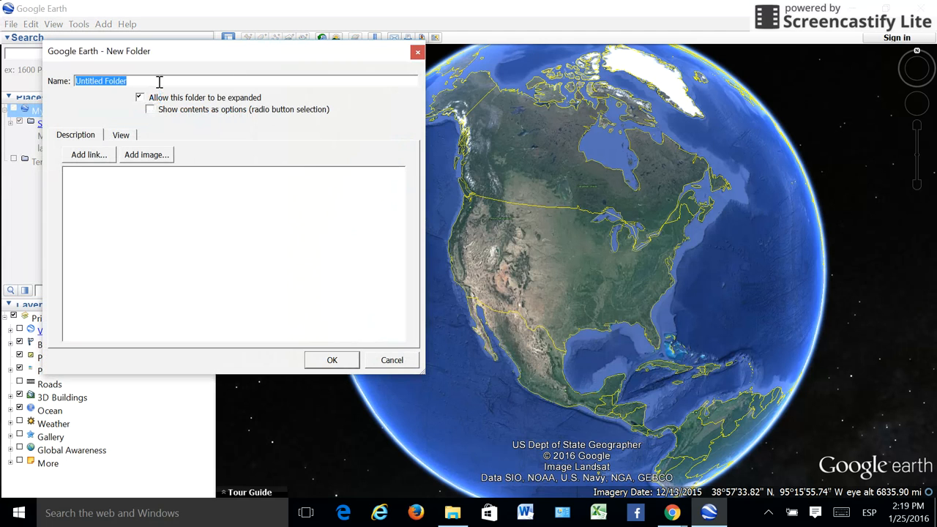
text(6.)
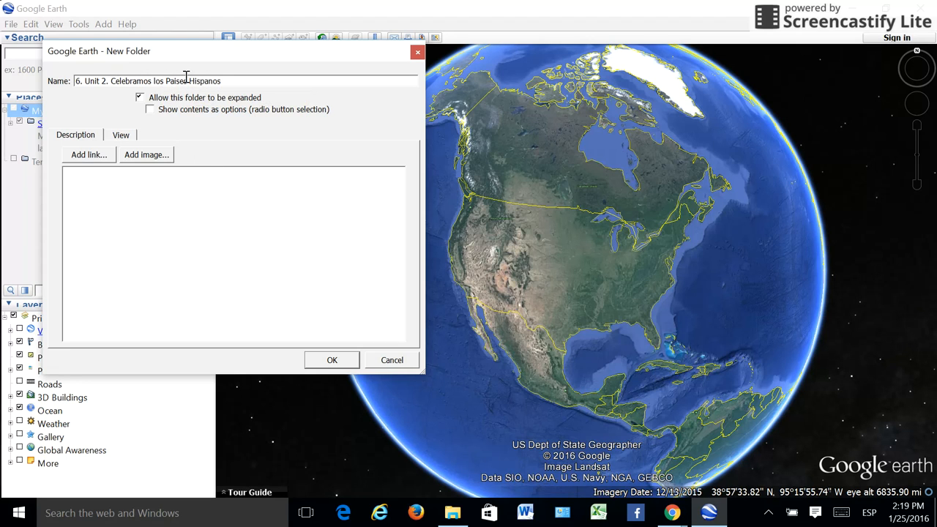
click(178, 82)
key(BackSpace)
text(í)
click(88, 155)
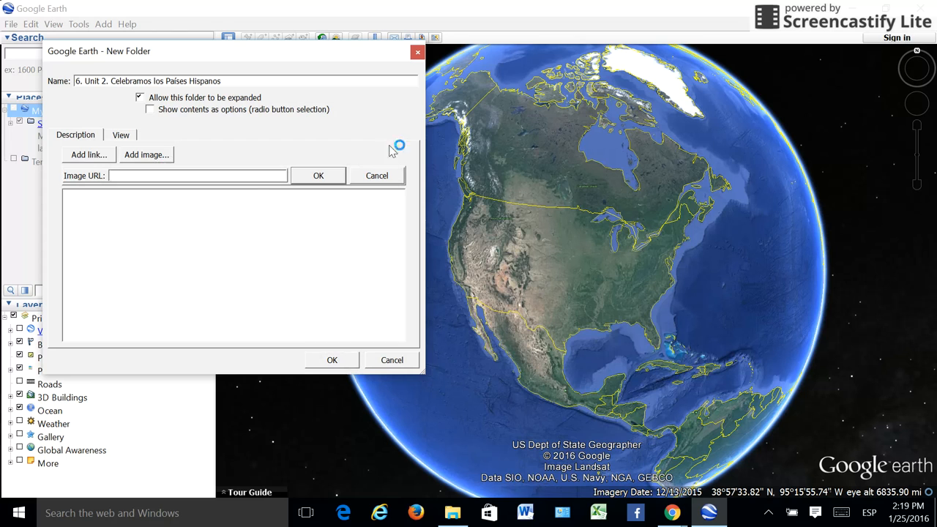
click(377, 175)
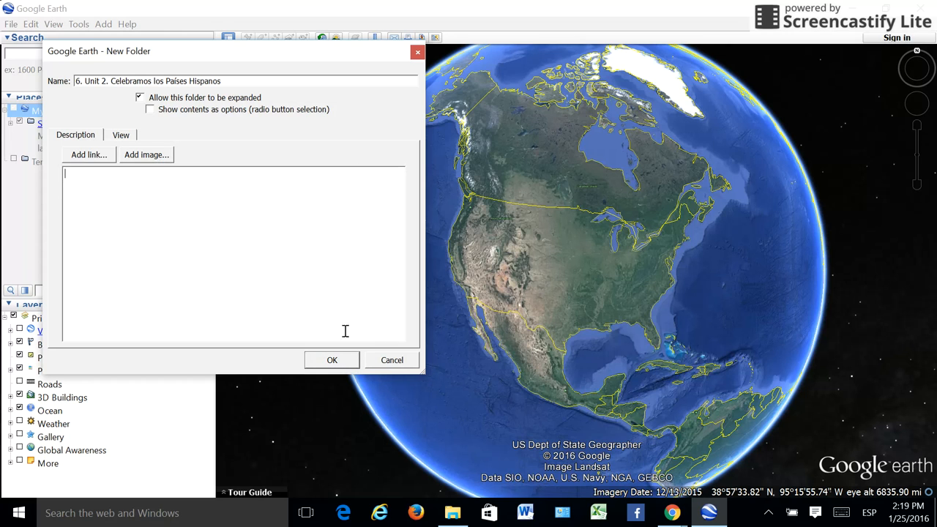
click(333, 360)
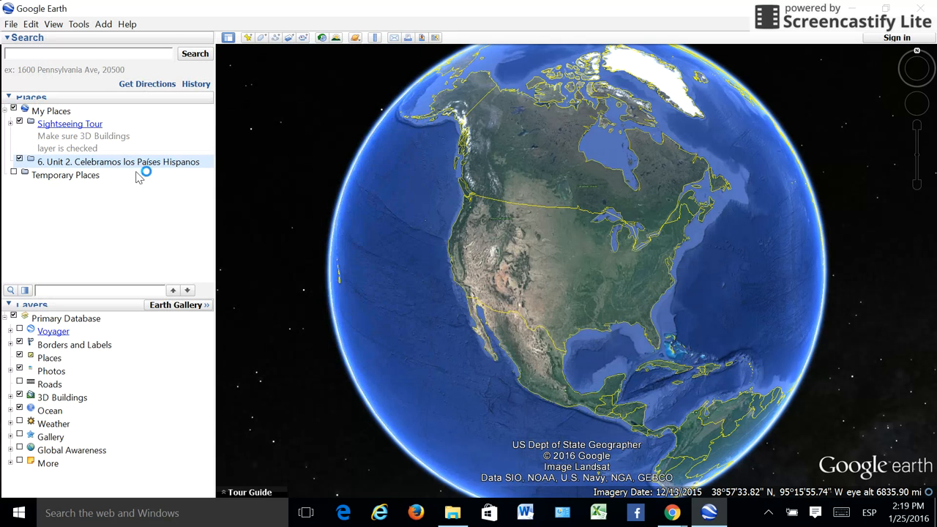
Step: Search for "Basking Ridge, New Jersey" and fly to it
click(69, 57)
text(New Jers)
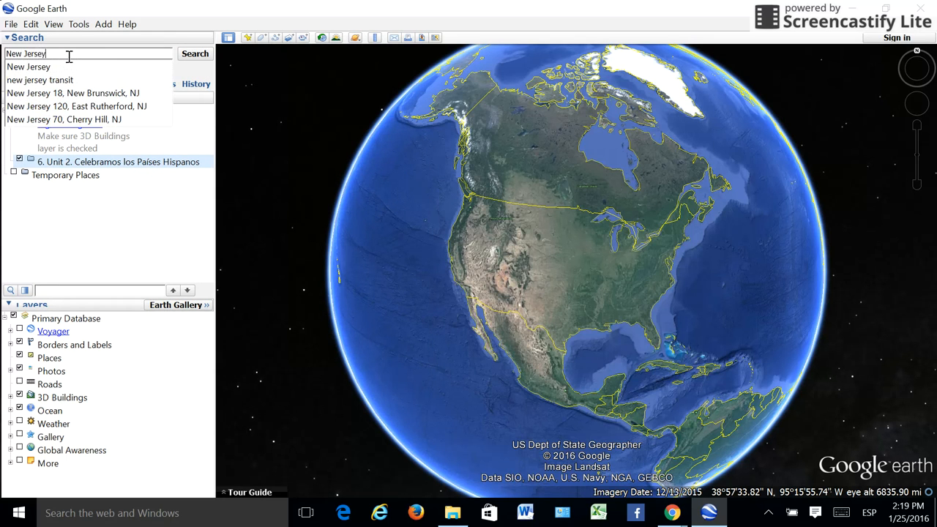
text(ey)
key(Home)
text(Basking Ridge)
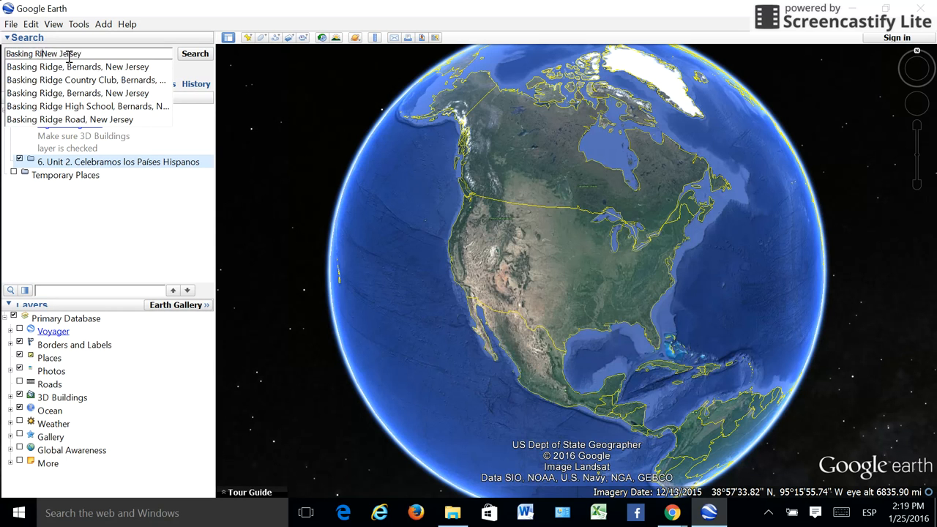
text(,)
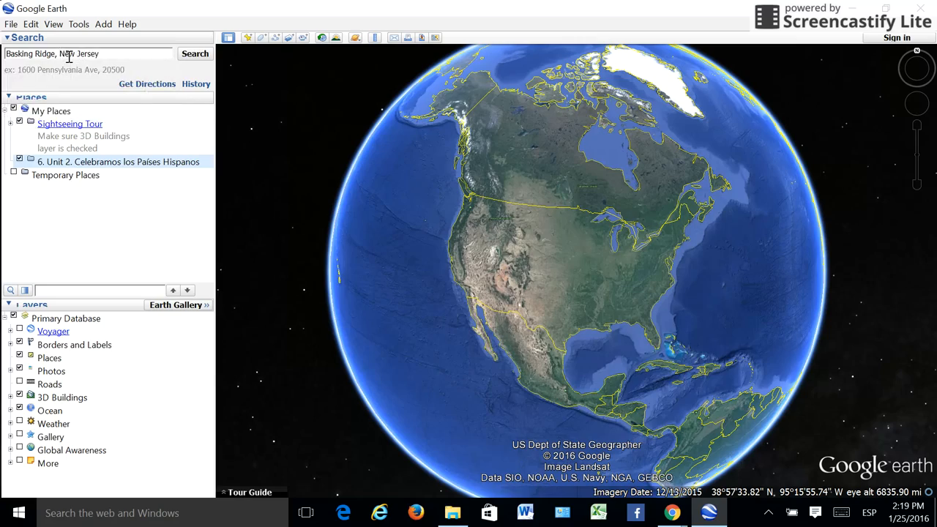
key(Return)
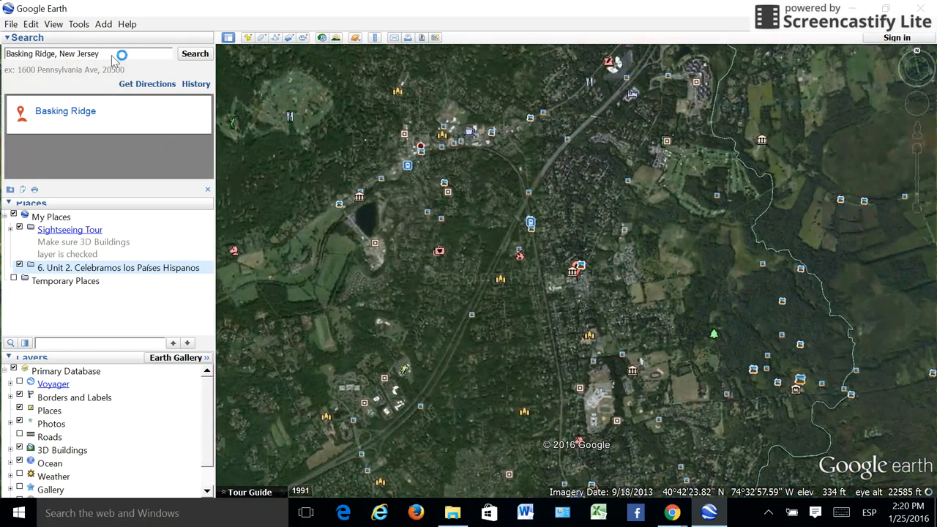
Step: Add a placemark named "La Casa" at Basking Ridge inside the "6. Unit 2. Celebramos los Países Hispanos" folder
click(99, 271)
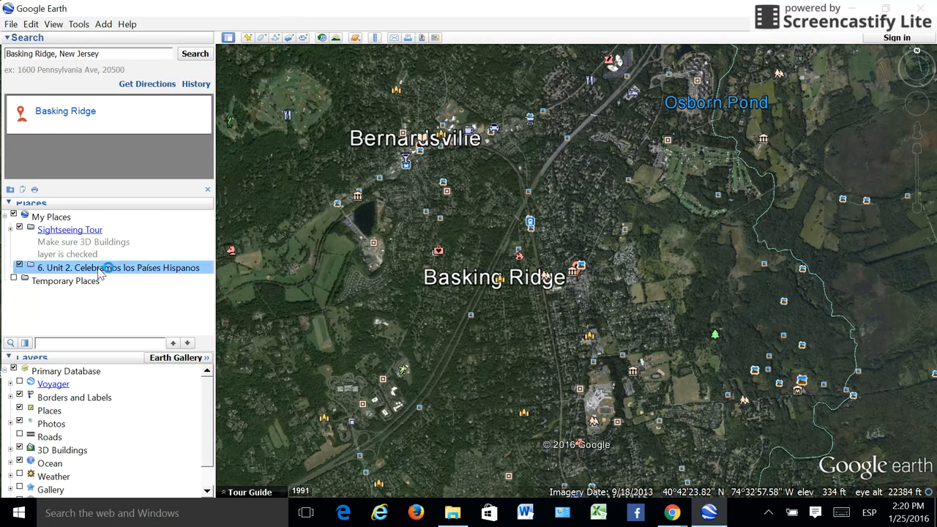
click(248, 38)
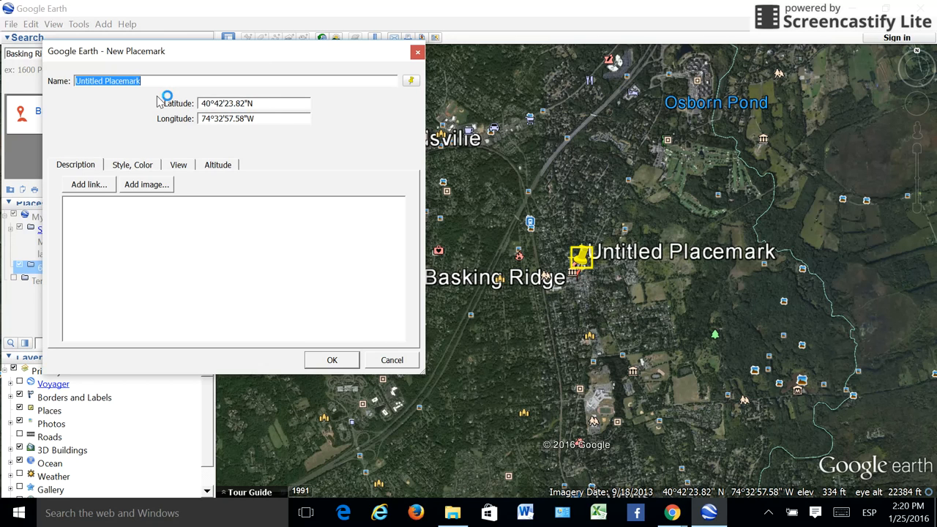
text(Cla)
key(BackSpace)
key(BackSpace)
key(BackSpace)
text(La Casa)
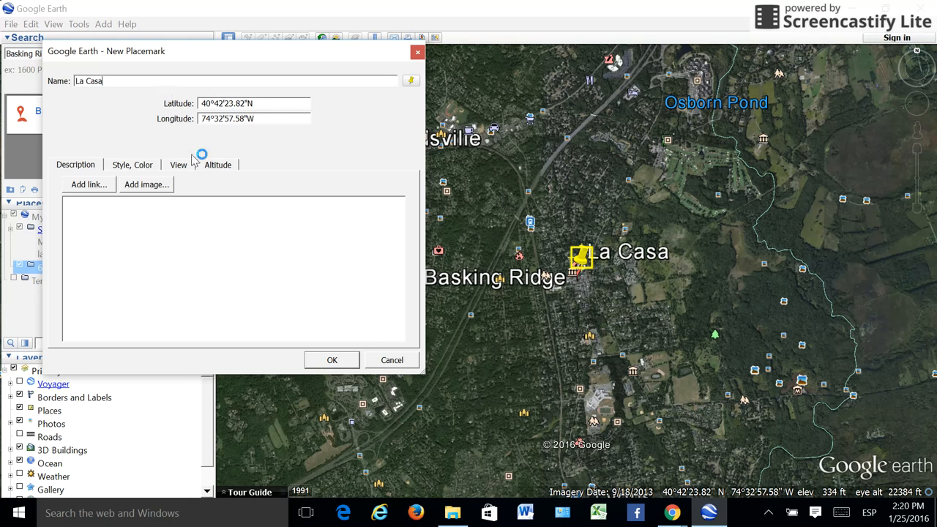
click(325, 361)
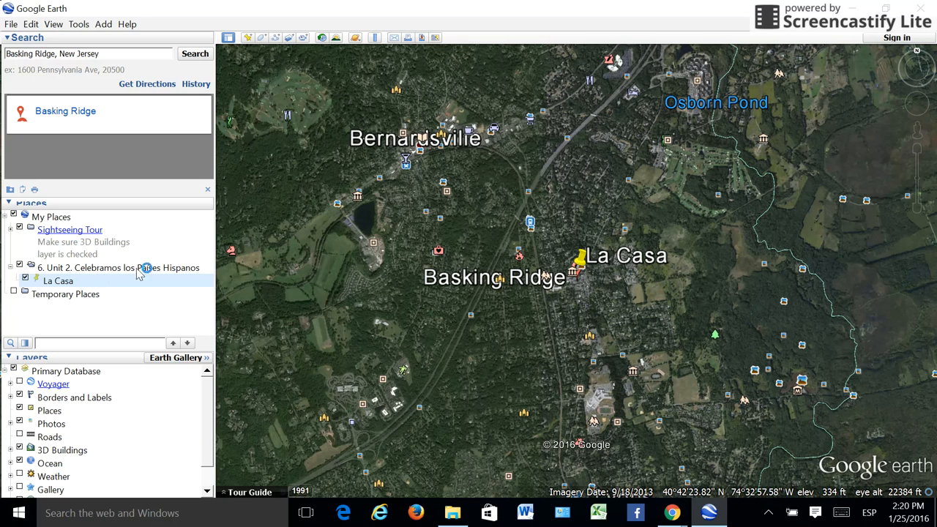
Step: Replace the search text with "La Ciudad de México, México" and fly to that location
drag(104, 56, 3, 61)
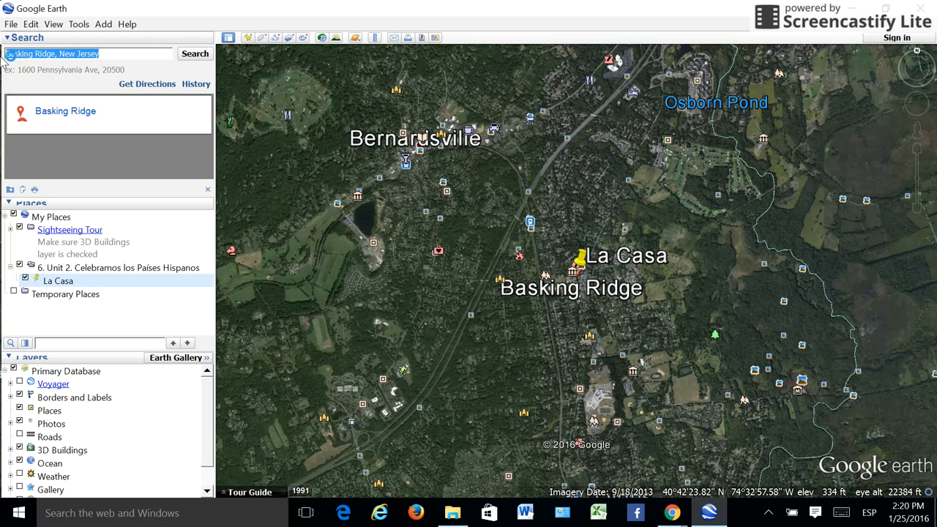
text(Ciuda)
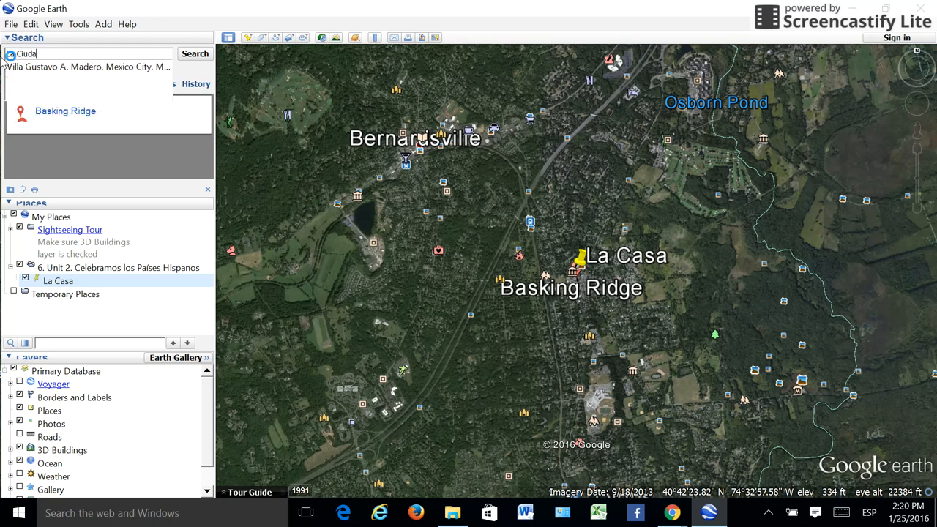
text(d de México,)
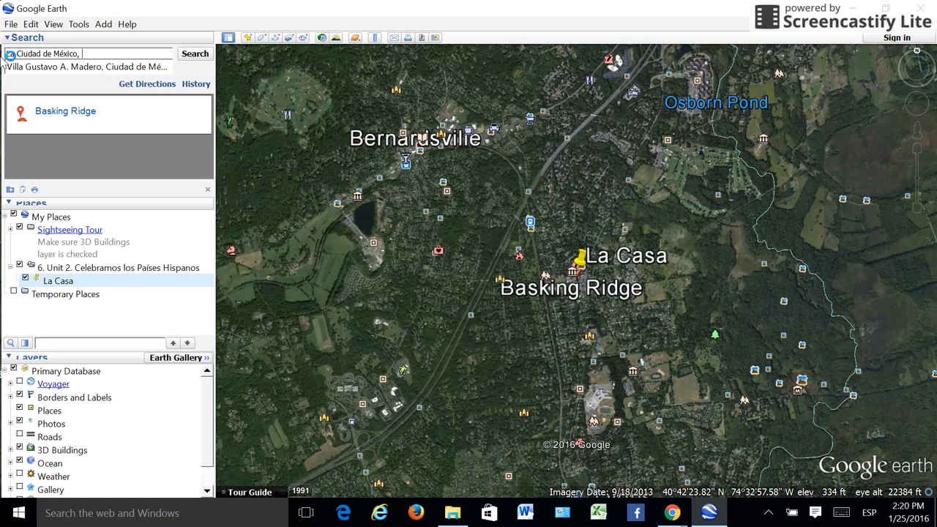
text( México)
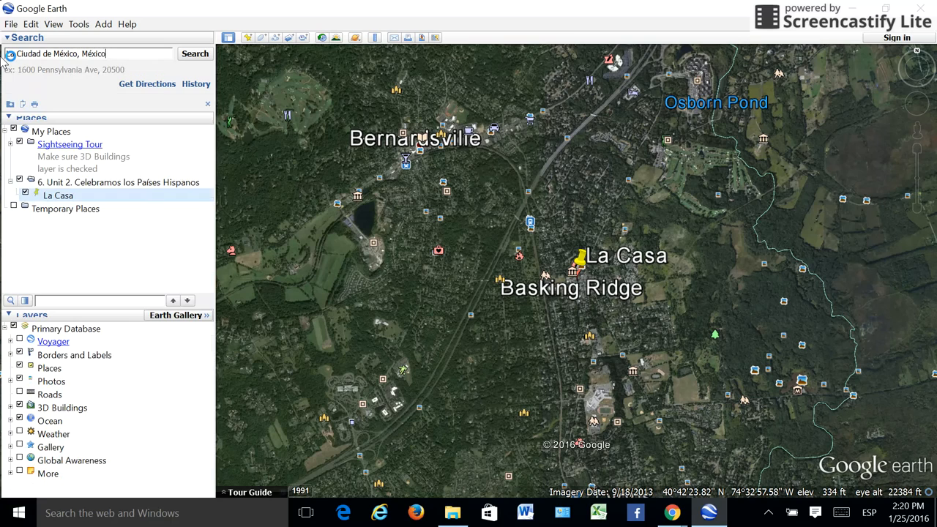
key(Return)
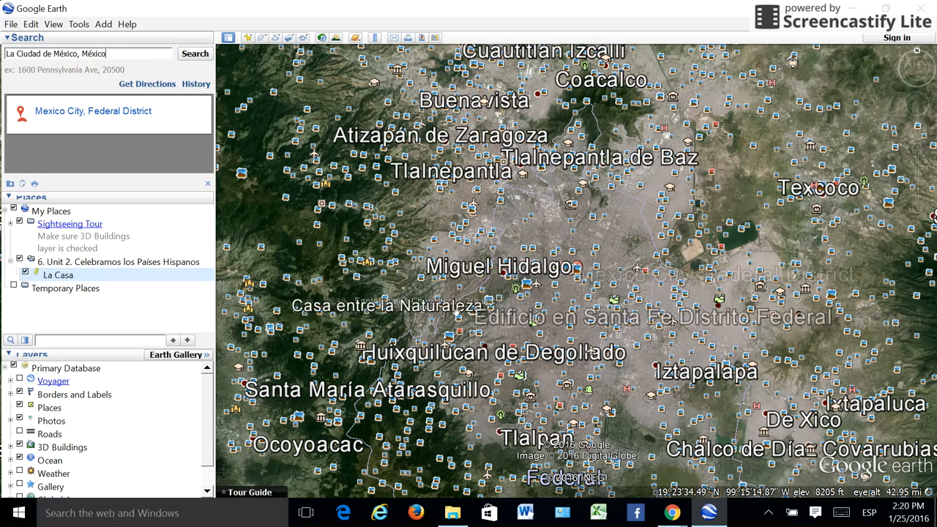
Step: Hide and show the Photos layer over Mexico City to compare the map with and without photos, leaving it on
click(20, 421)
click(20, 421)
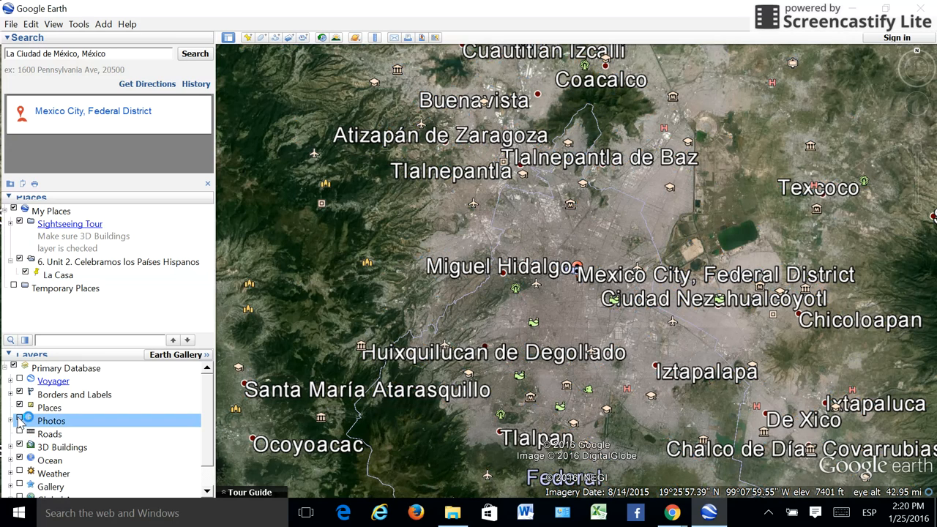
click(19, 420)
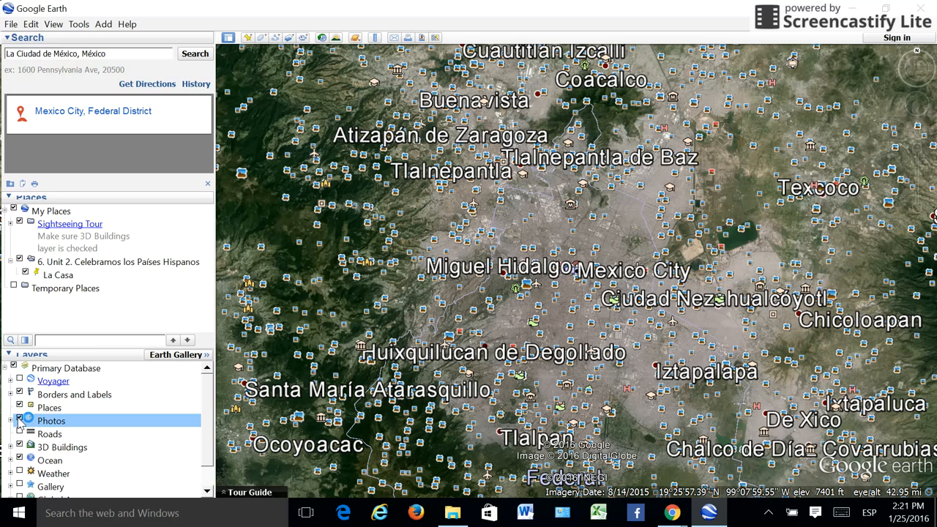
click(19, 421)
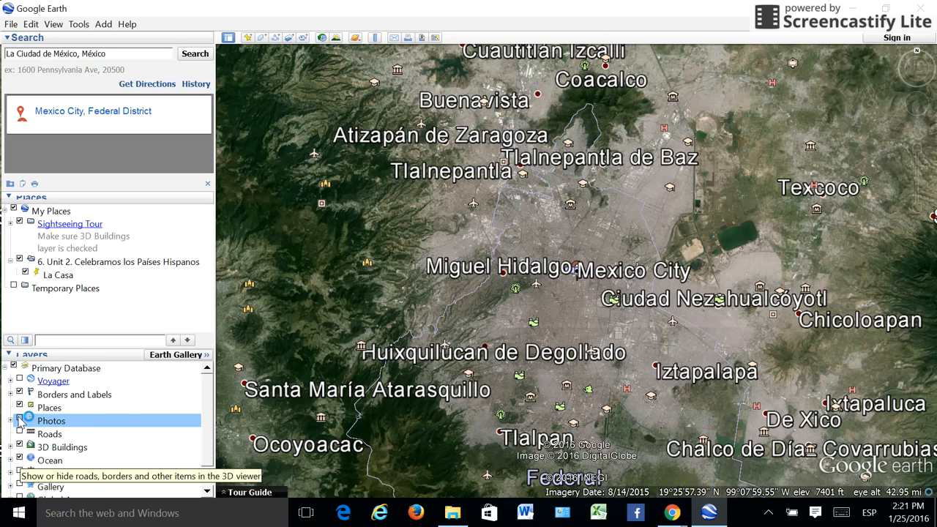
click(20, 420)
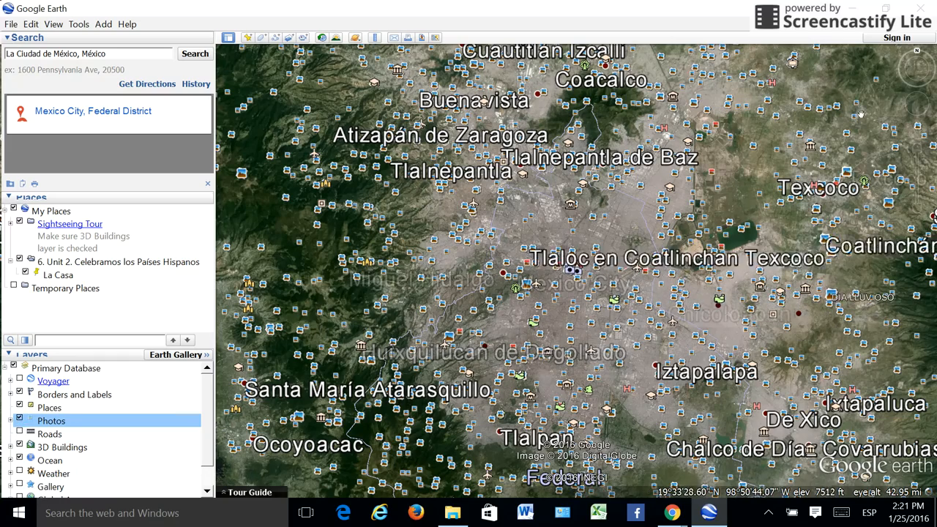
Step: Enter Street View at ground level in central Mexico City
click(915, 150)
click(915, 148)
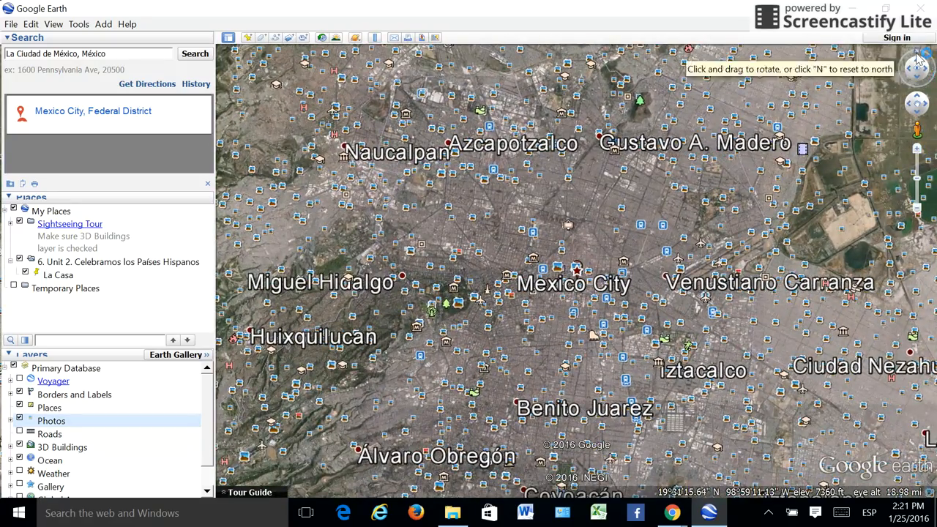
mouse_move(919, 58)
mouse_down()
mouse_move(921, 75)
mouse_move(913, 68)
mouse_up()
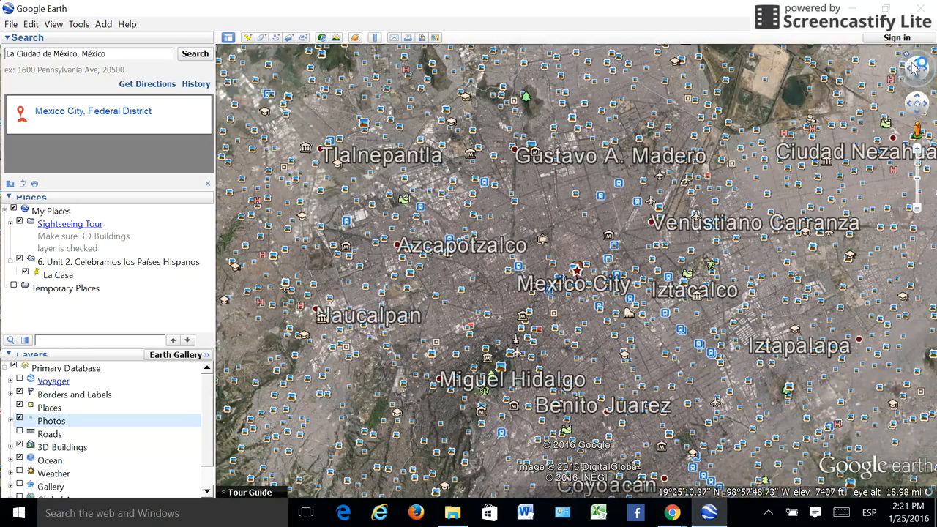
click(918, 209)
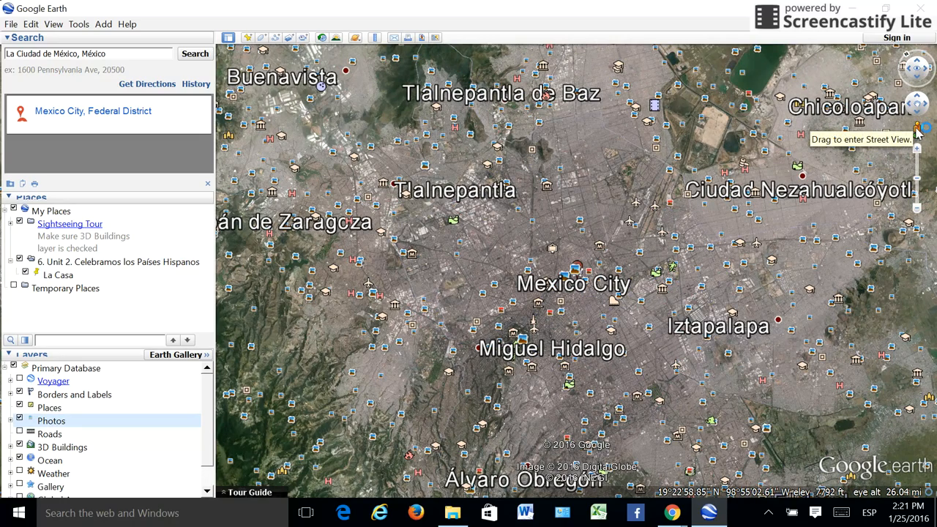
drag(916, 130, 545, 282)
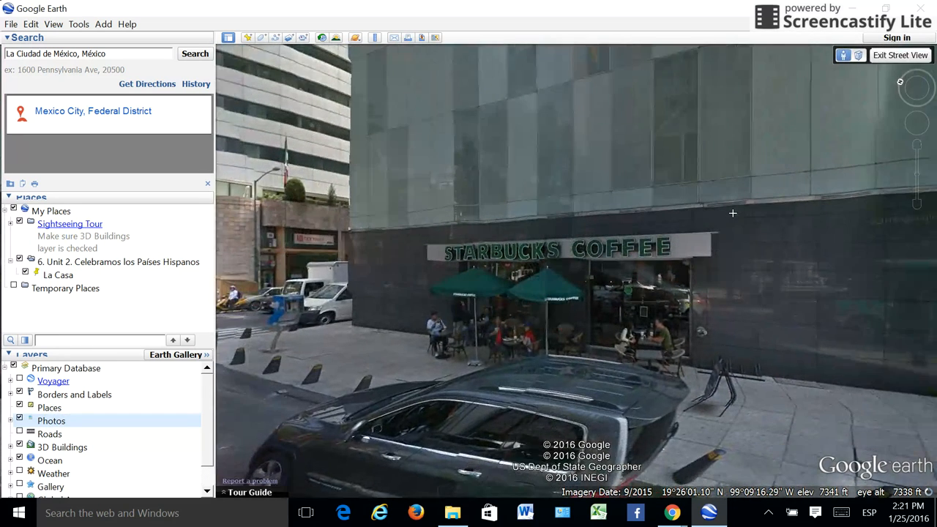
Step: Look around the Mexico City streets in Street View, from the Starbucks Coffee past the monument to the Le Meridien building
drag(732, 213, 527, 223)
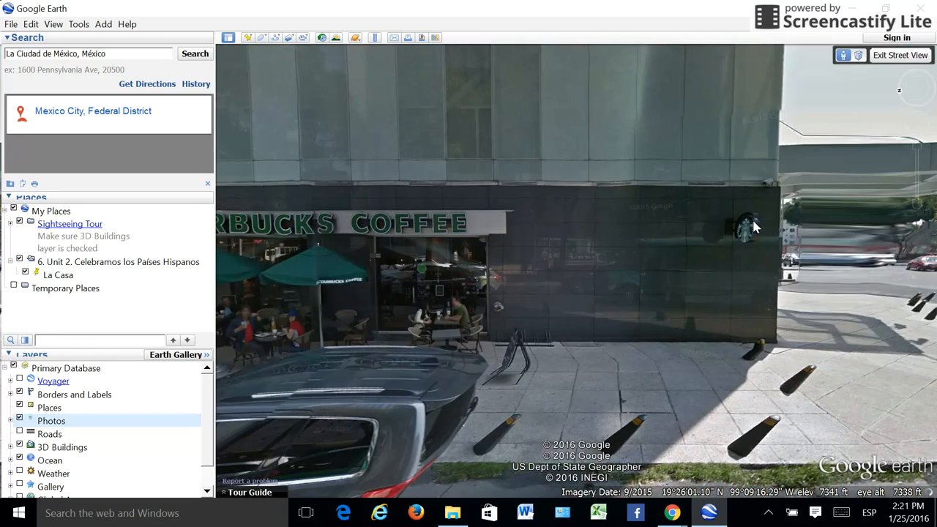
drag(702, 227, 347, 260)
drag(795, 242, 578, 244)
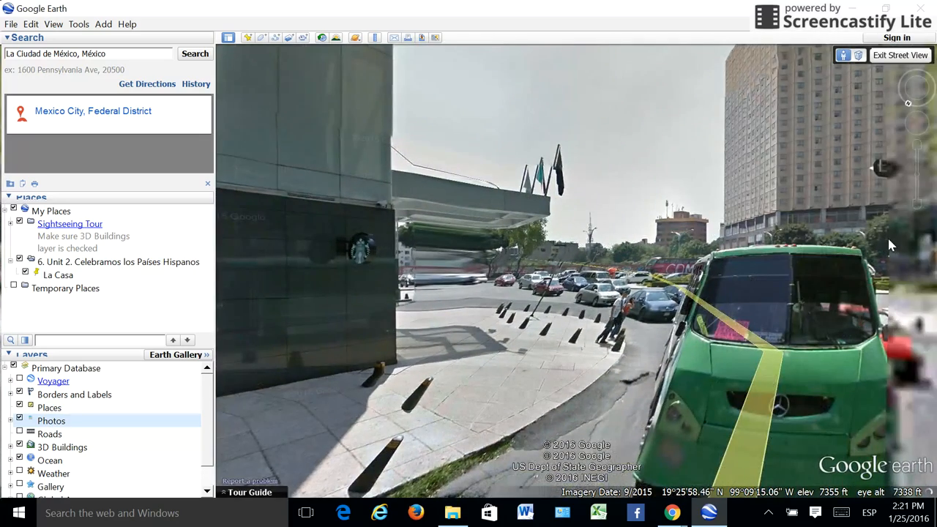
drag(888, 236, 680, 227)
double_click(673, 226)
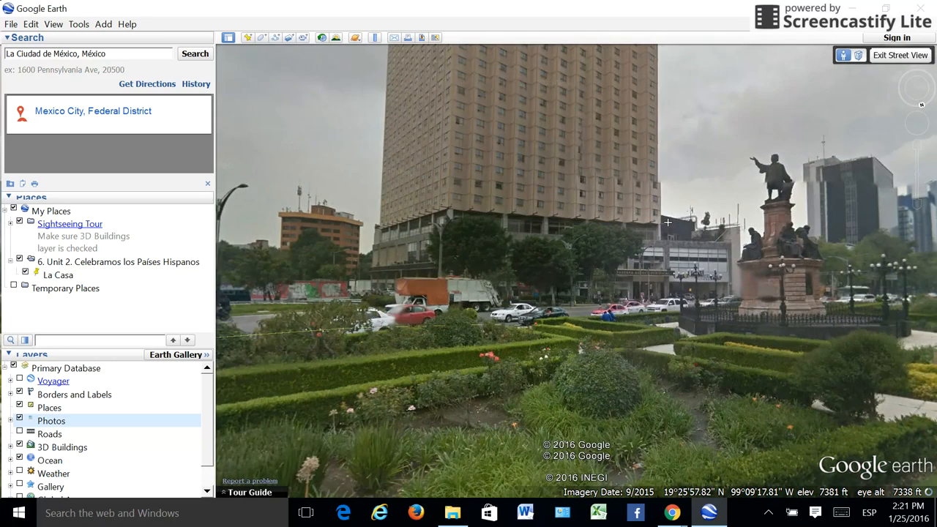
drag(752, 243, 389, 247)
drag(662, 245, 488, 232)
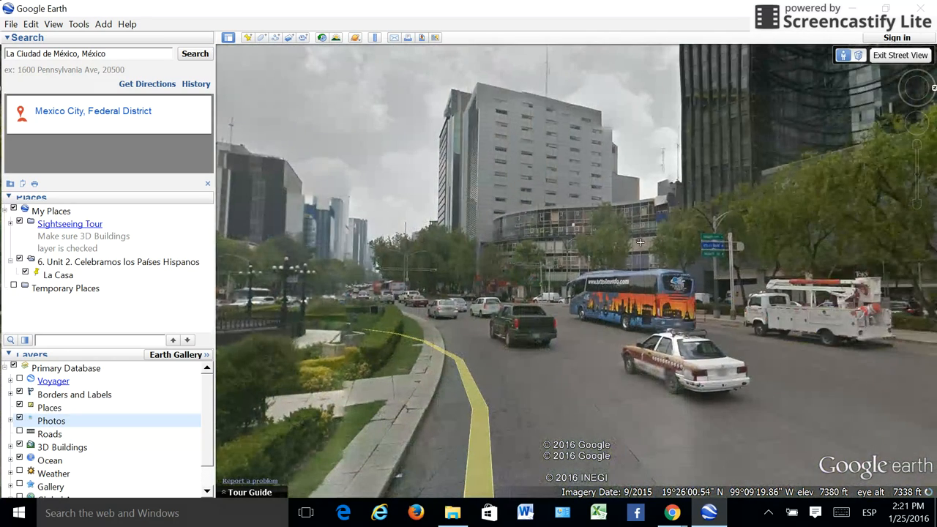
drag(723, 240, 373, 264)
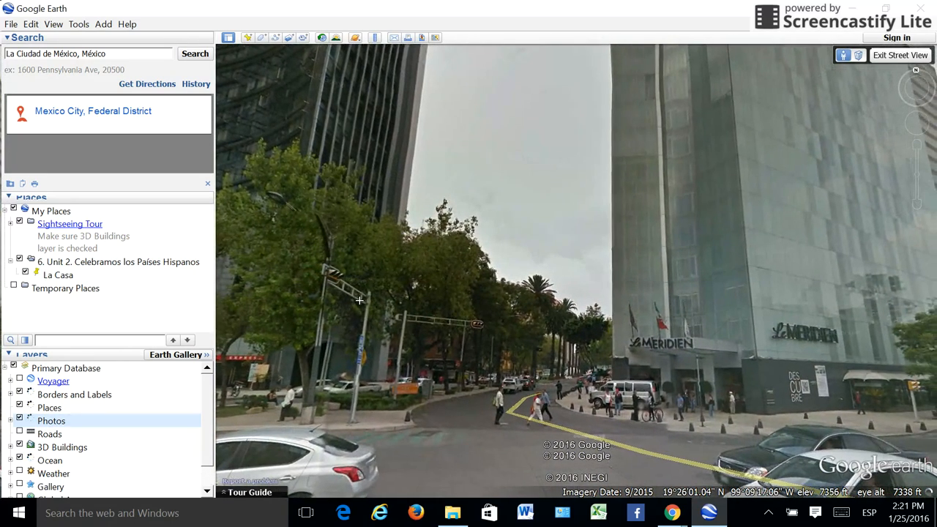
Step: Leave Street View and zoom the aerial view out and back in over the Mexico City roundabout
click(900, 56)
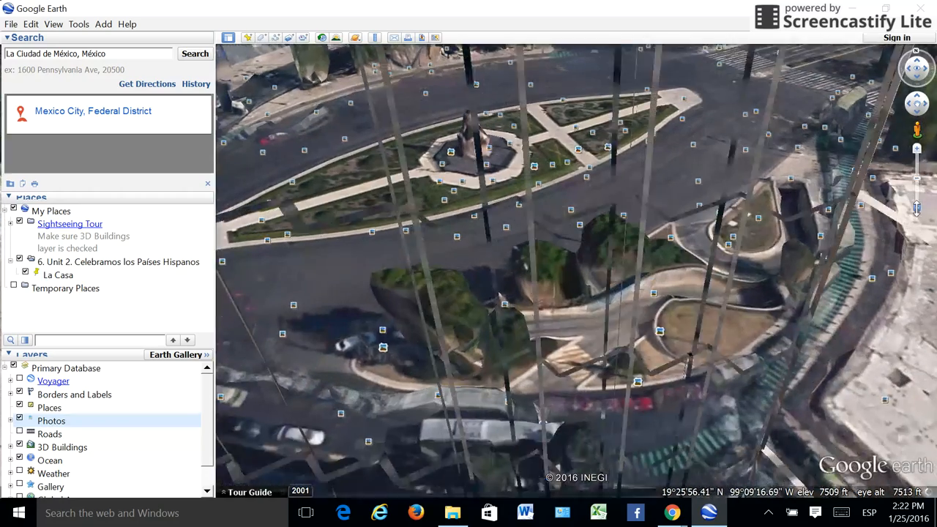
click(917, 207)
click(919, 151)
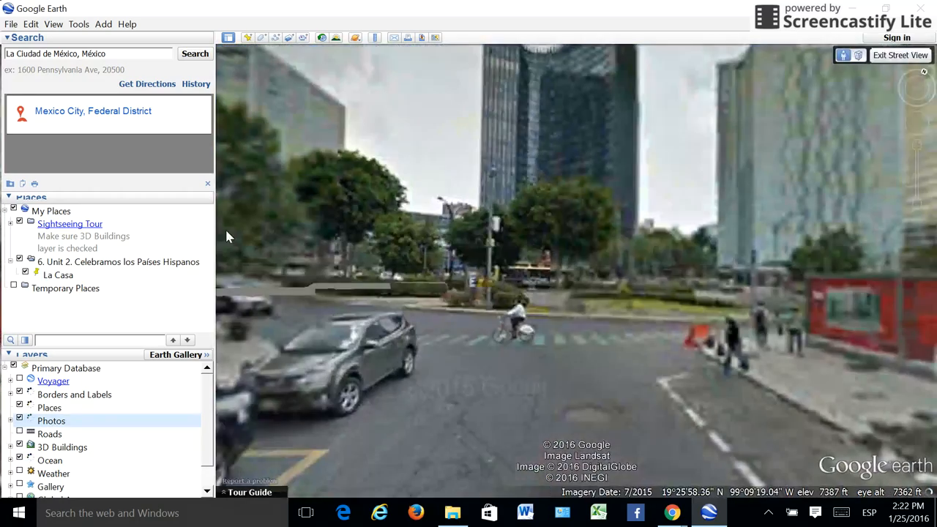
click(917, 144)
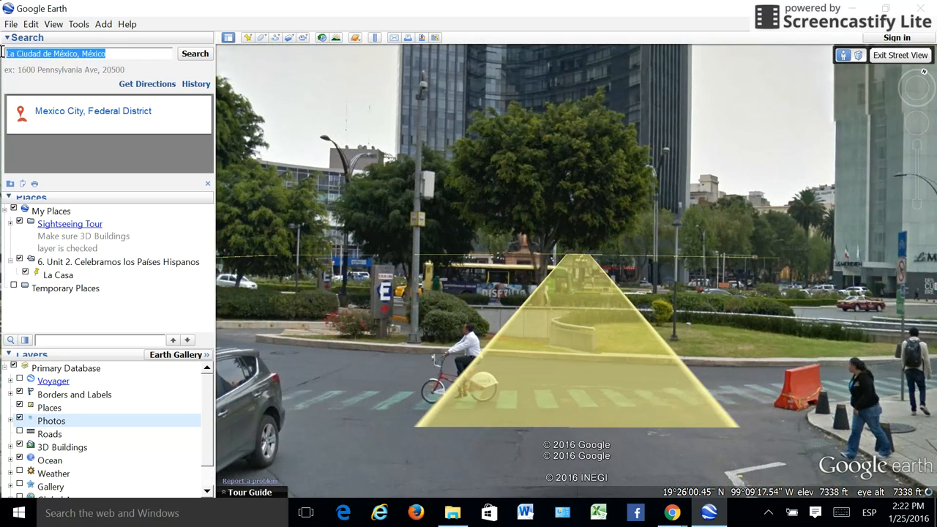
Step: Replace the search text with Madrid, choose the suggestion "Madrid, Spain" and fly to it
text(Madrid)
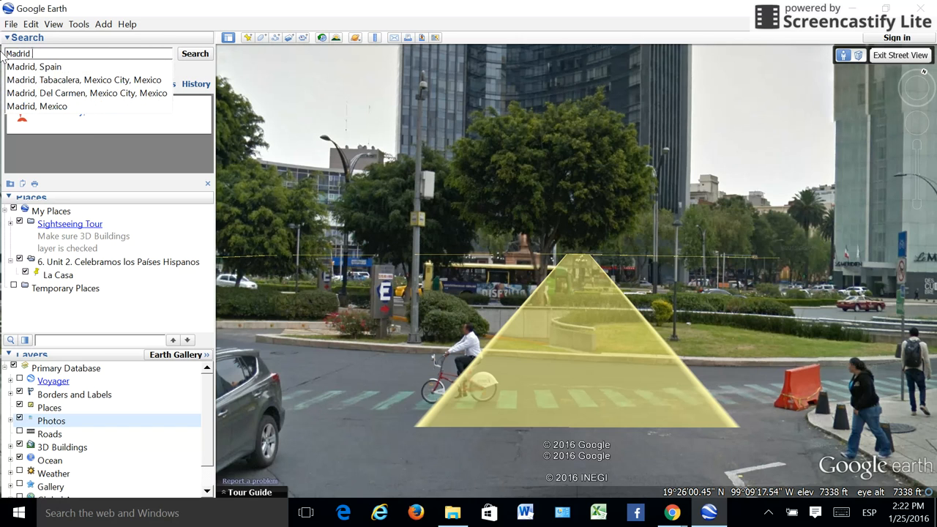
key(Down)
key(Return)
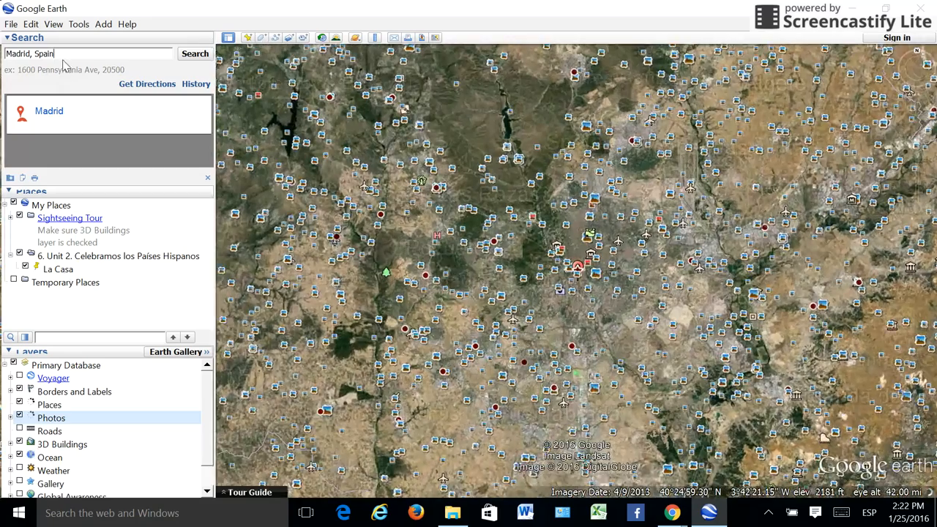
Step: Return to Mexico City by searching for "La Ciudad de México, México" again
drag(61, 56, 2, 57)
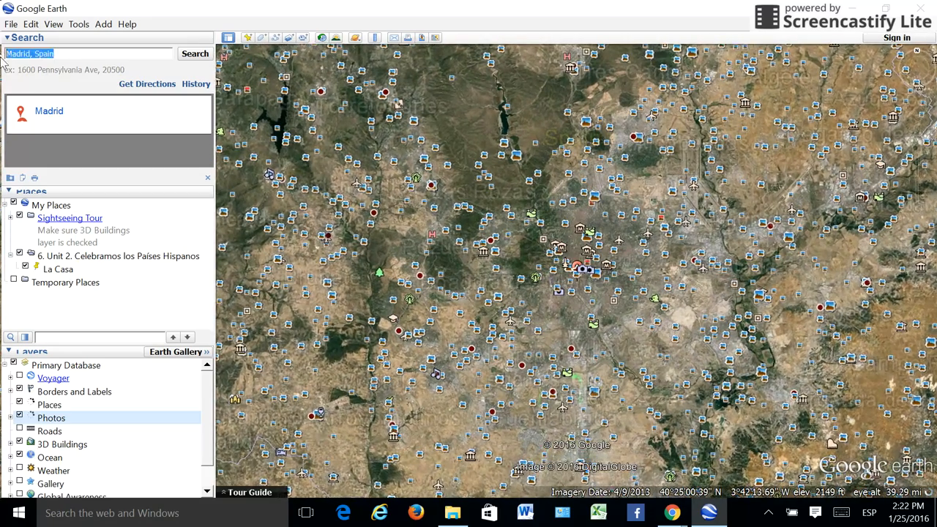
text(la)
click(35, 66)
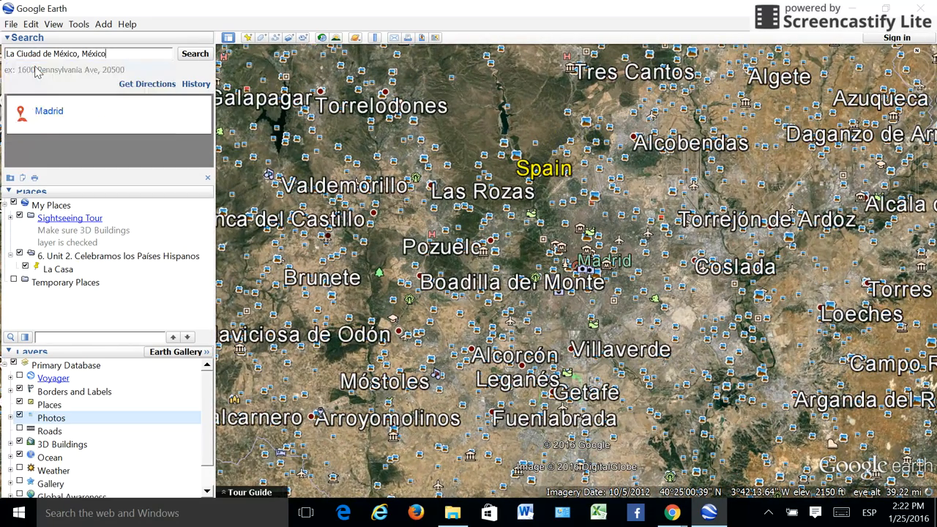
click(194, 55)
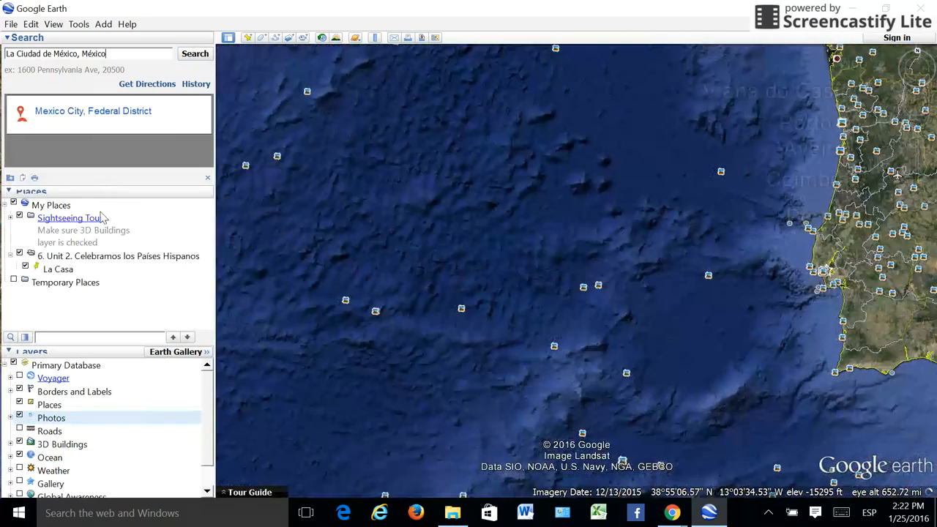
Step: Add a placemark named "La Cuidad de México, México" to the folder "6. Unit 2. Celebramos los Países Hispanos"
click(88, 259)
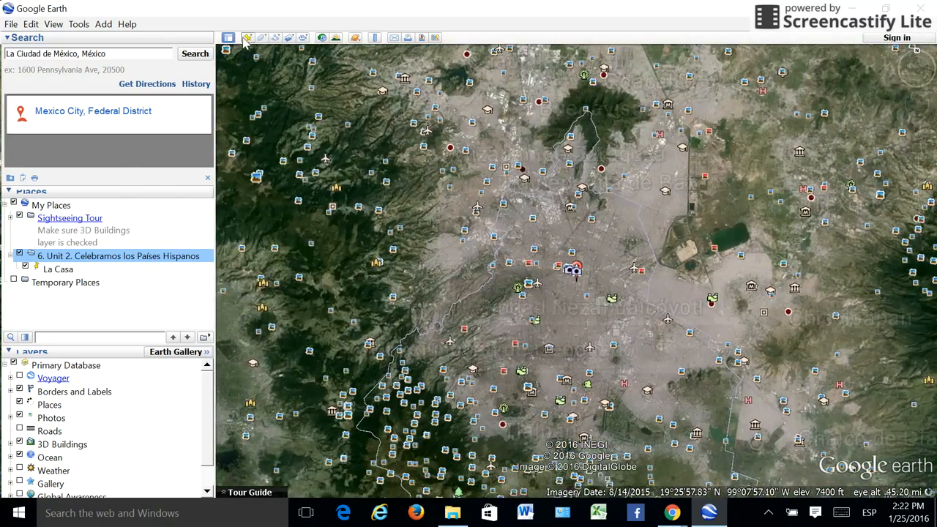
click(248, 38)
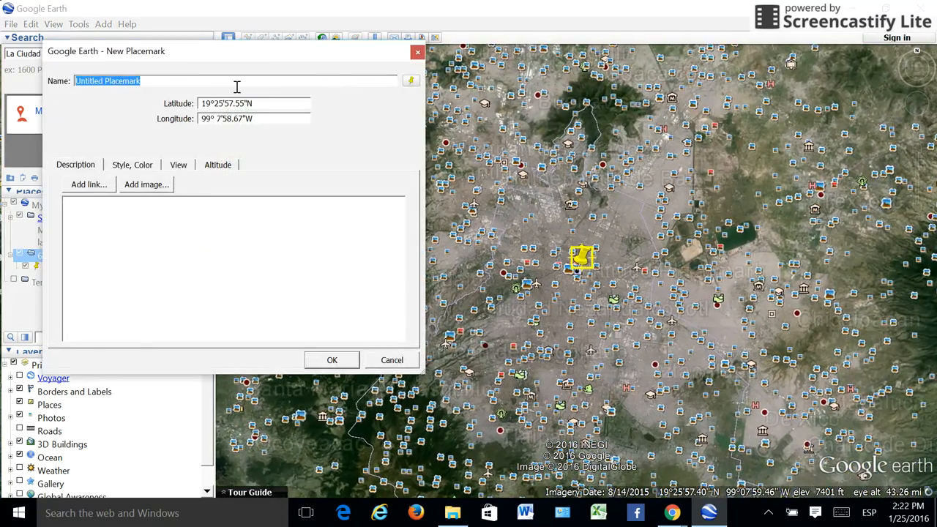
text(La Cuid)
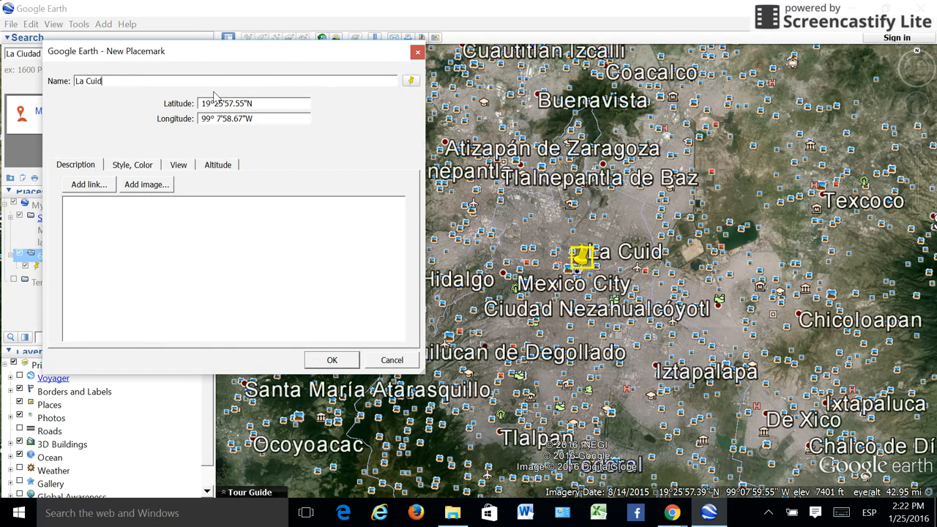
text(ad de México, Me)
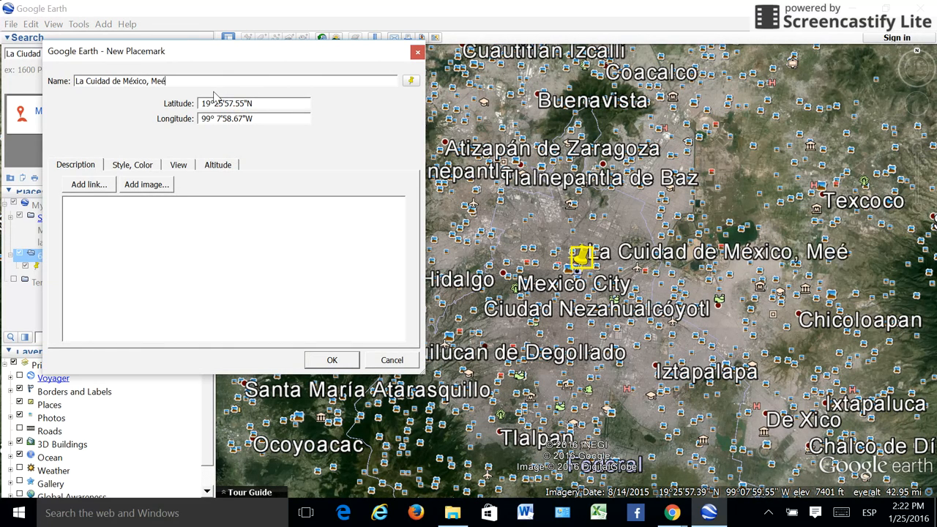
text(é)
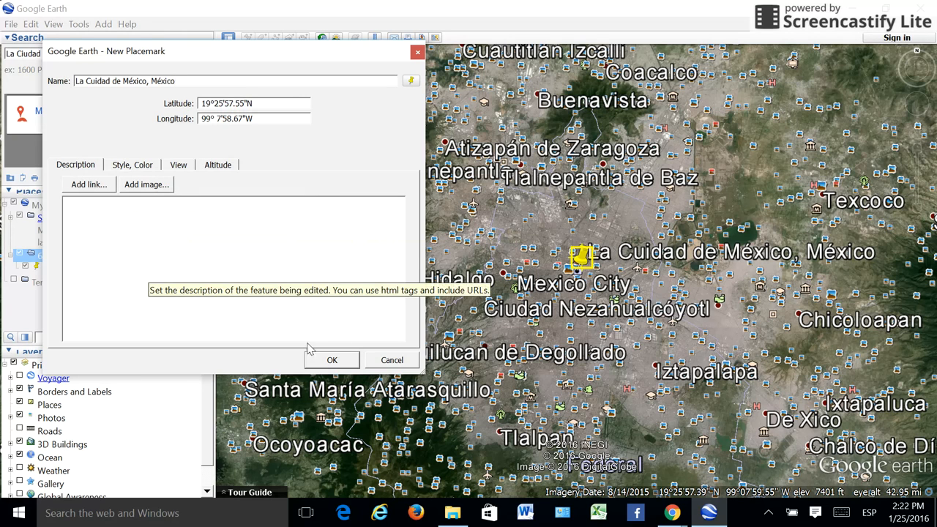
click(332, 360)
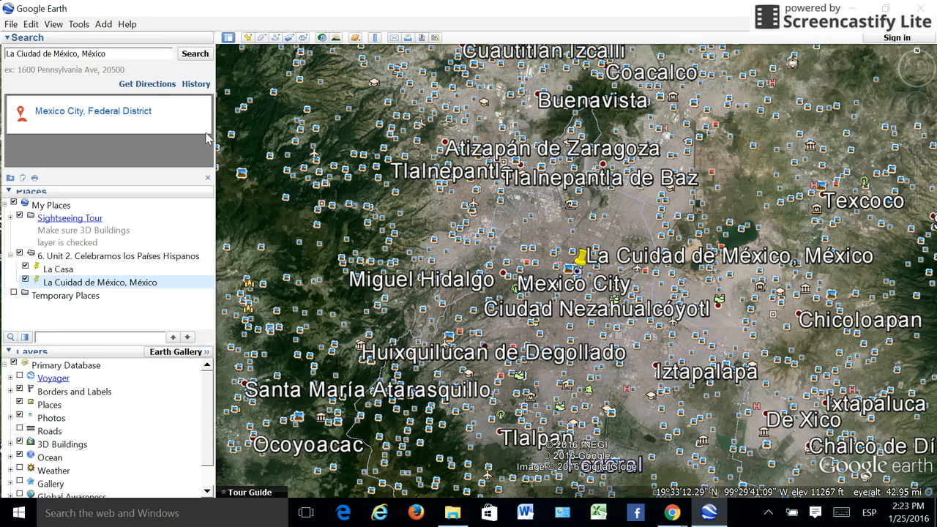
Step: Search for "Madrid, Spain" and fly to that location
drag(121, 55, 9, 63)
text(Madr)
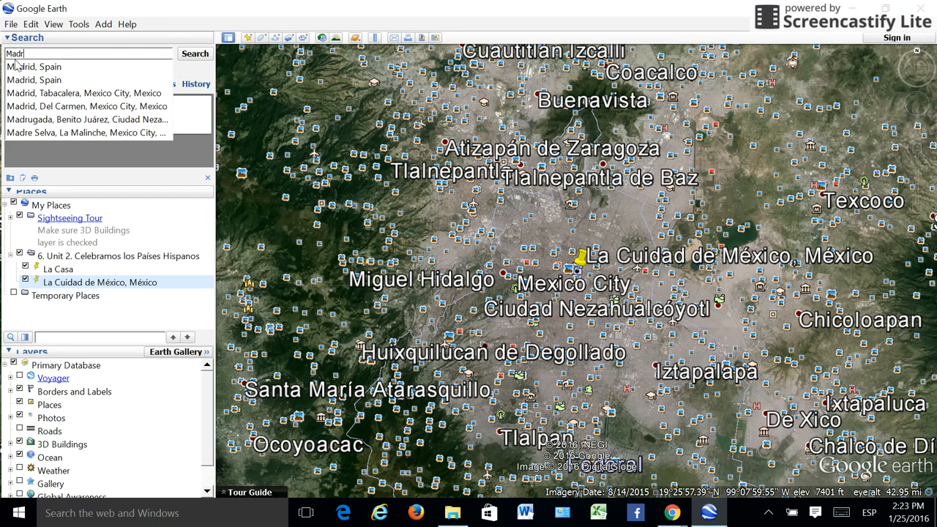
click(26, 66)
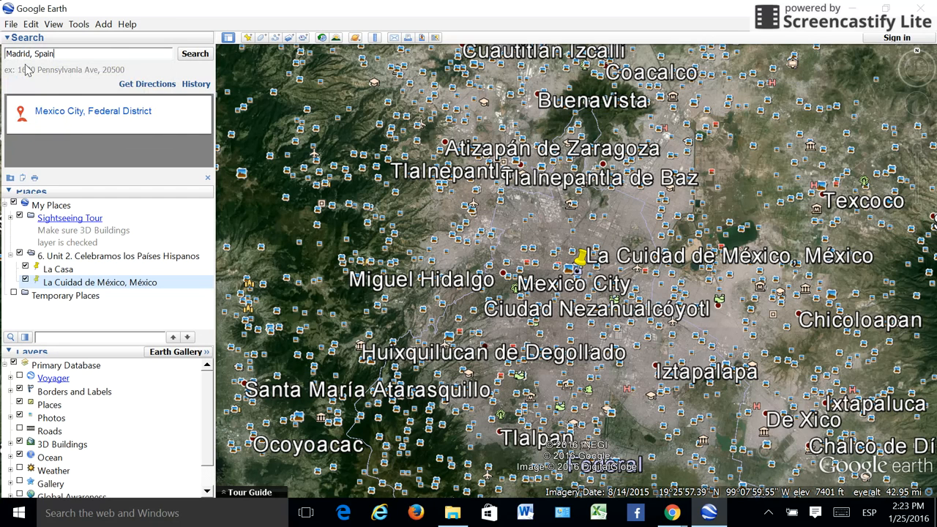
click(192, 56)
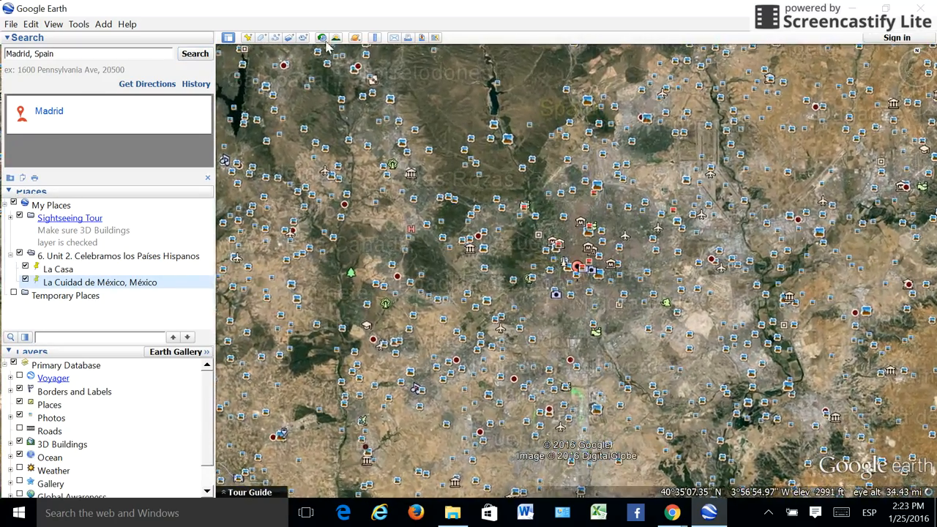
Step: Add a placemark named "Madrid, España" at the centre of Madrid in the unit folder
click(248, 38)
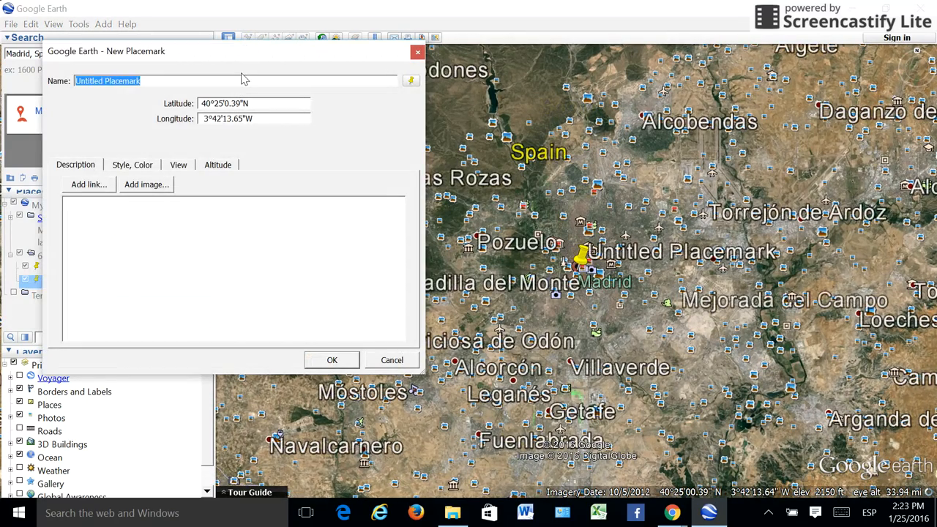
text(Madrid, España)
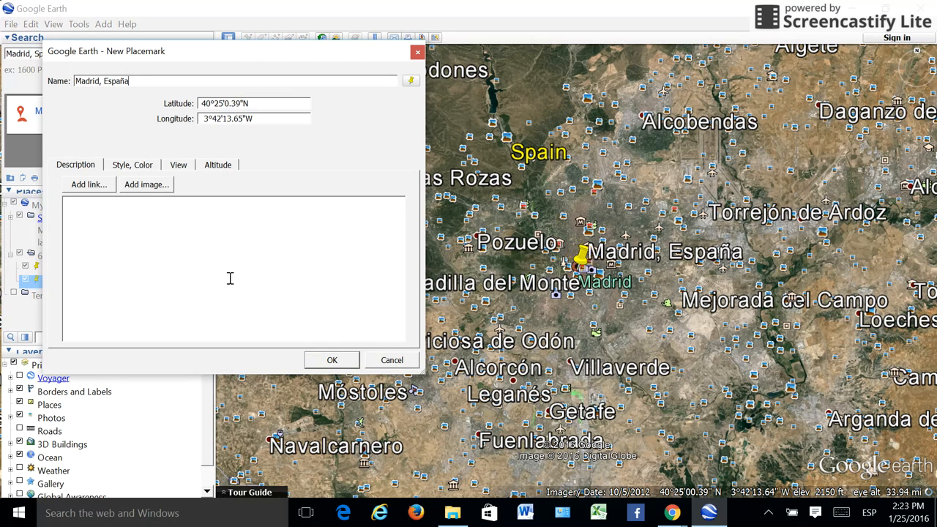
click(331, 360)
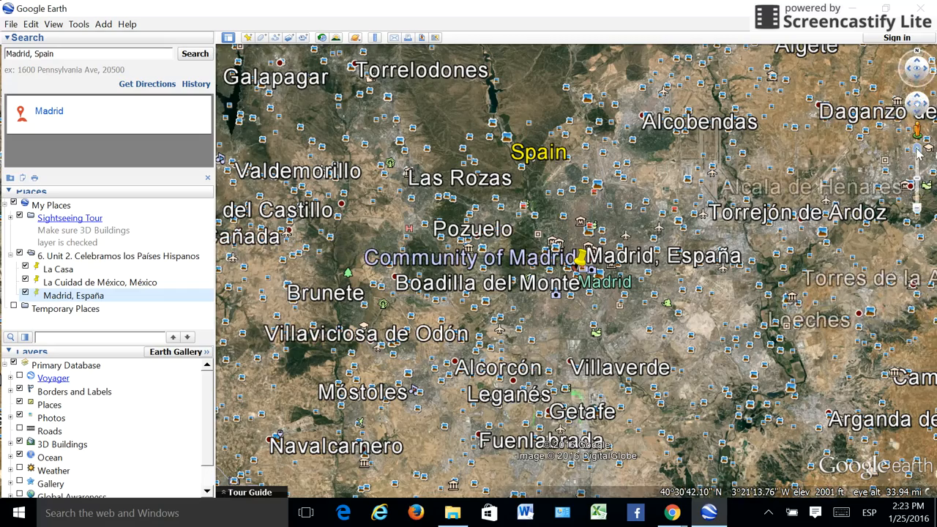
Step: Preview the 360 Cities panoramas for Plaza De Las Descalzas, Calle Rodrigo, Sta Cruz and Plaza De Cibeles in central Madrid
click(917, 148)
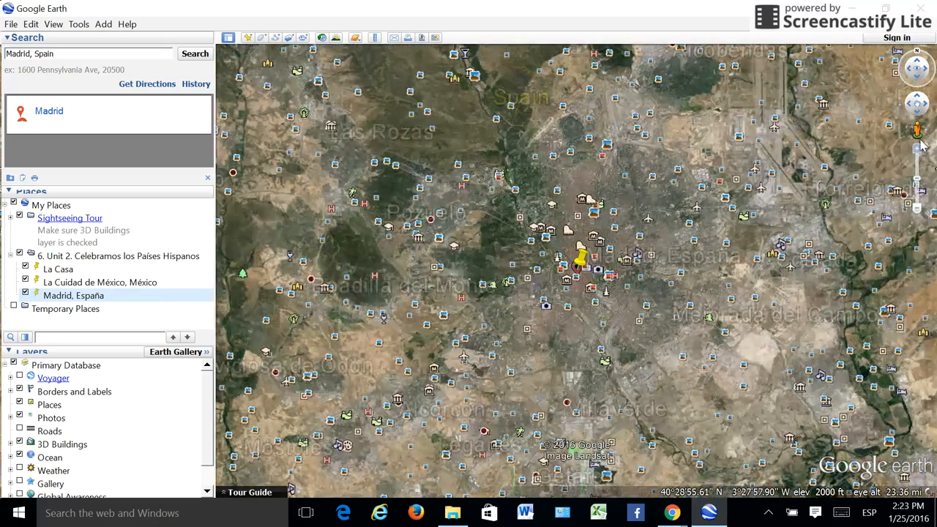
click(917, 148)
click(917, 149)
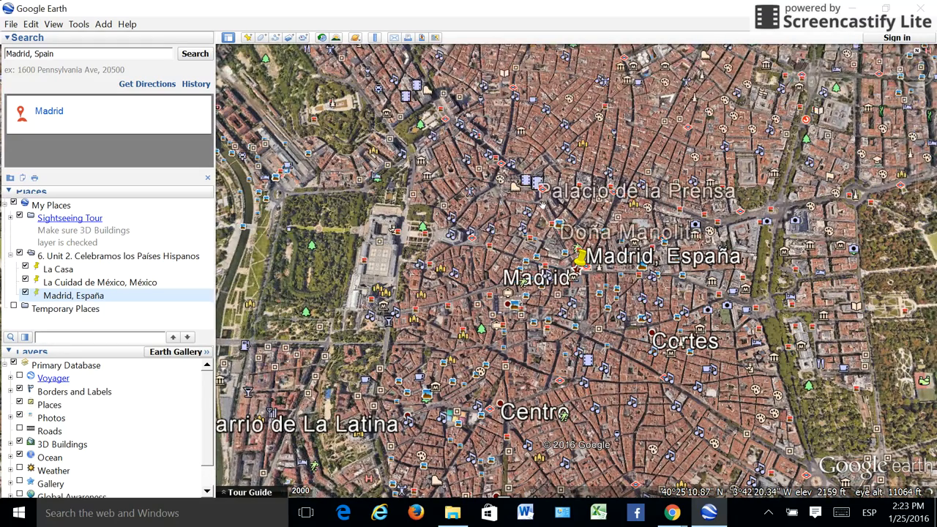
click(530, 244)
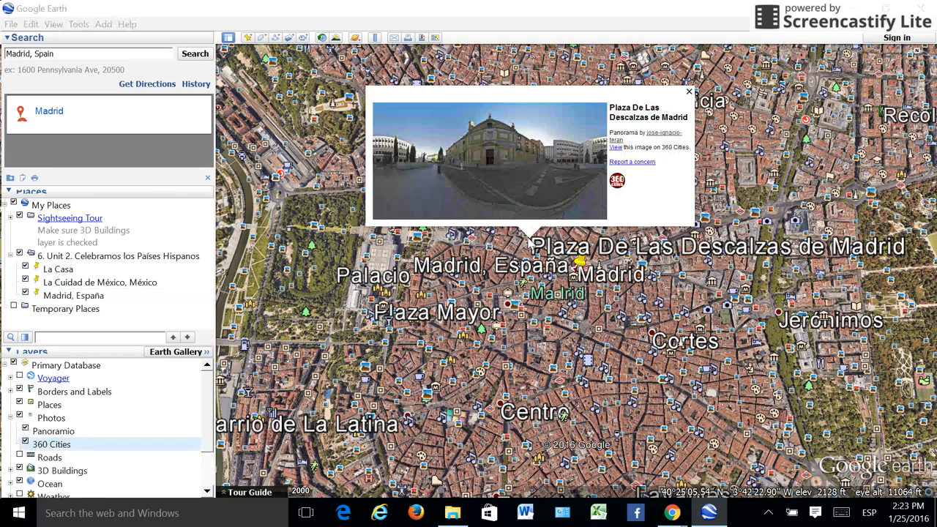
click(490, 299)
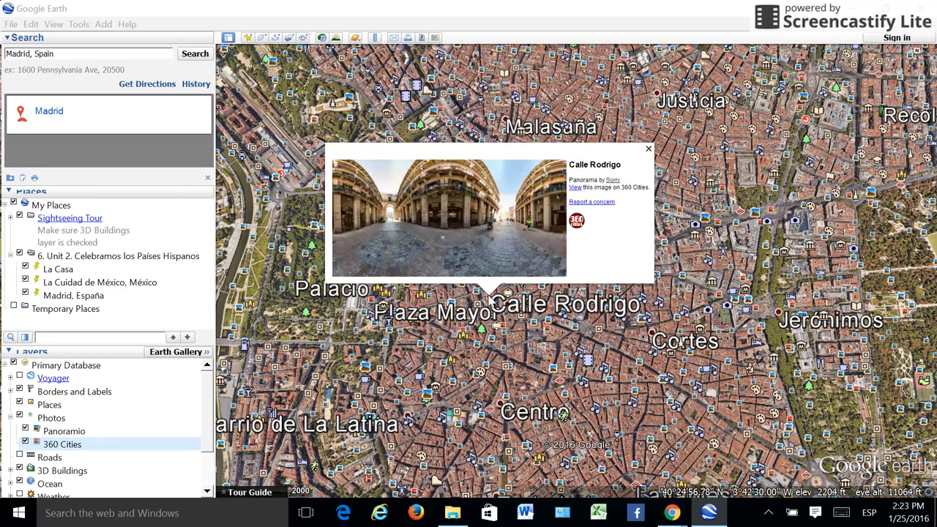
click(547, 331)
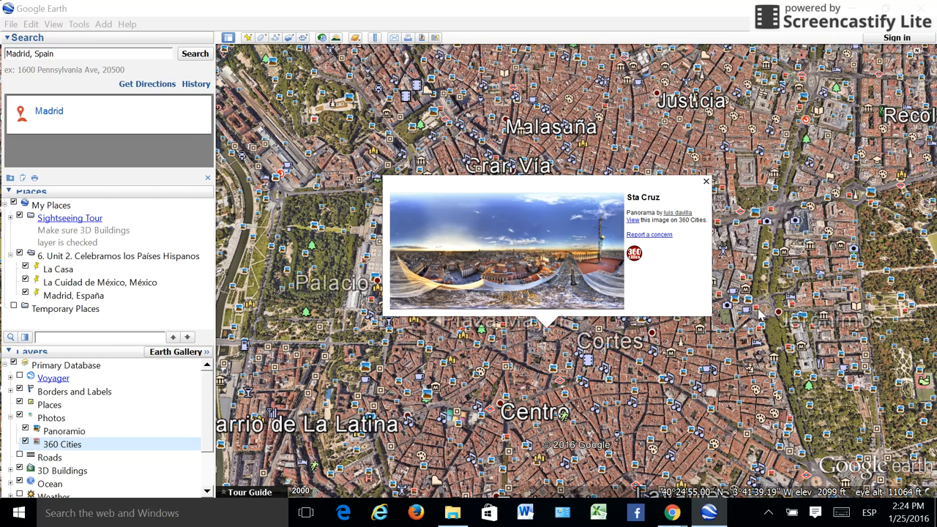
click(768, 208)
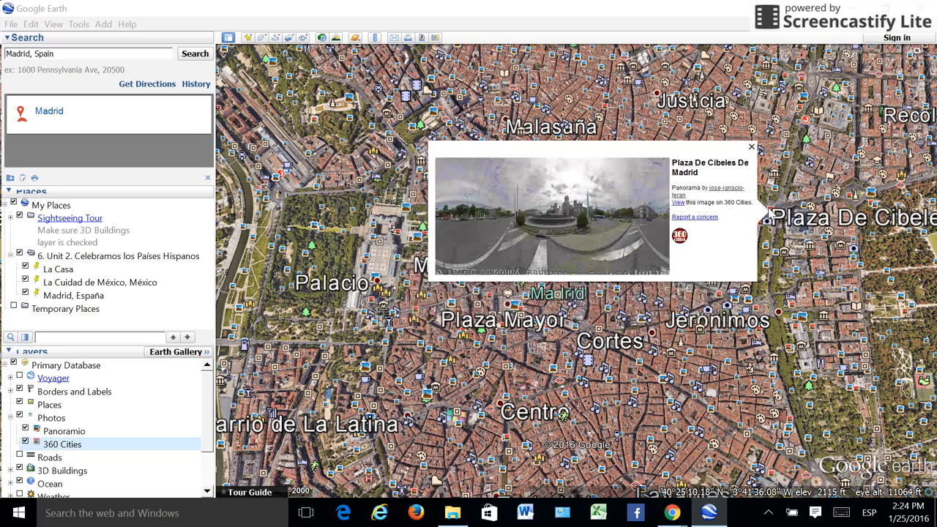
Step: Enter the Plaza De Cibeles De Madrid panorama and look around the square and its surrounding streets
click(578, 228)
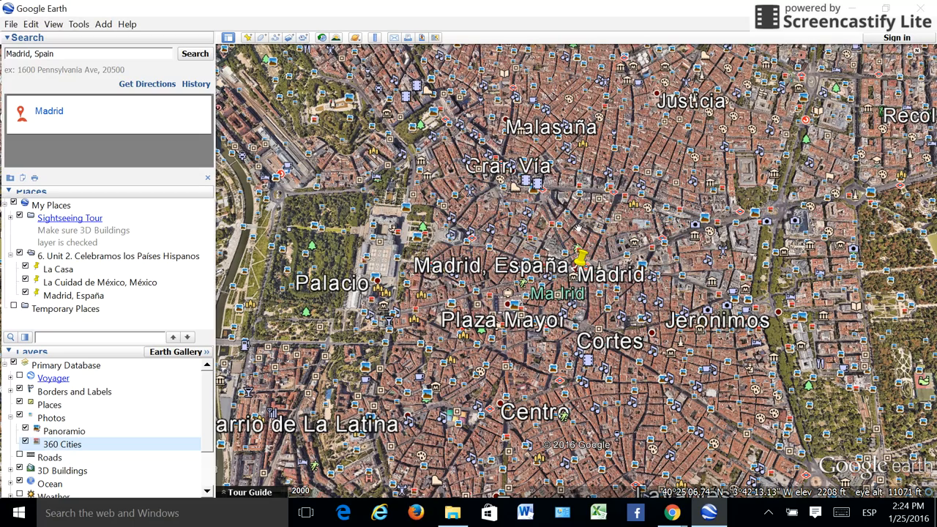
click(767, 212)
click(561, 229)
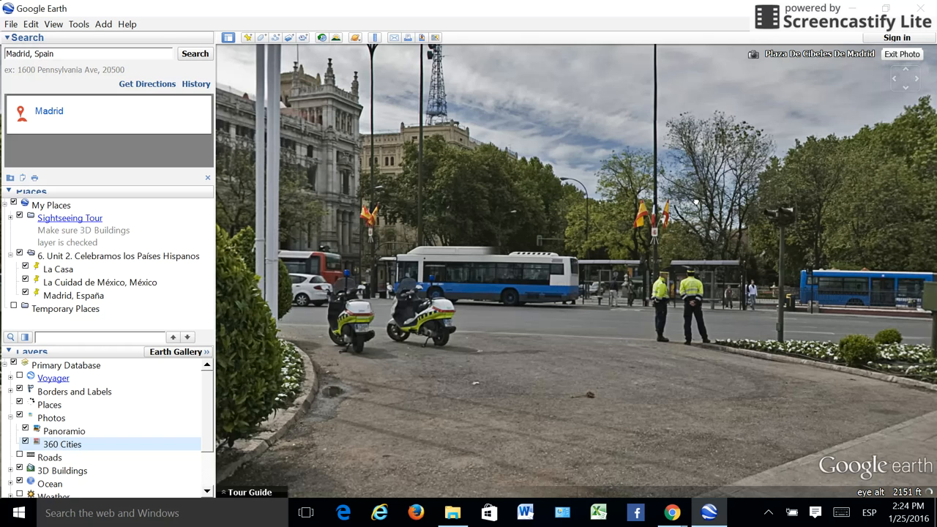
drag(696, 201, 766, 240)
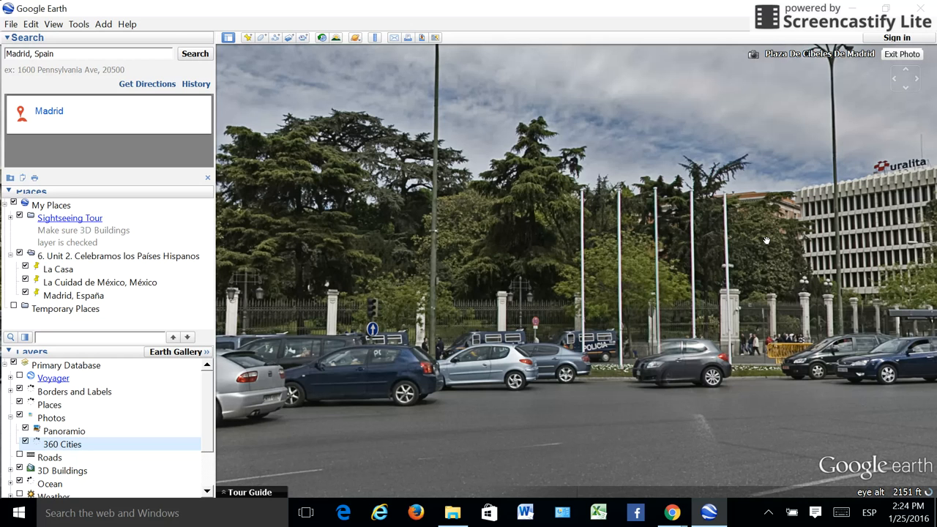
drag(767, 241, 815, 269)
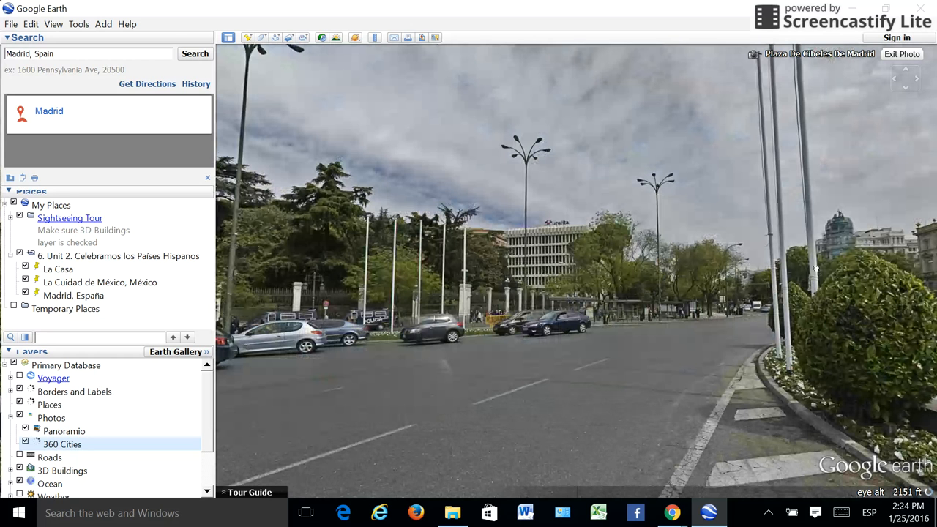
Step: Save the Unit 2 folder as the Kmz file "6. Unit 2. Celebramos los Países Hispanos.." in the WAMS desktop folder
click(122, 257)
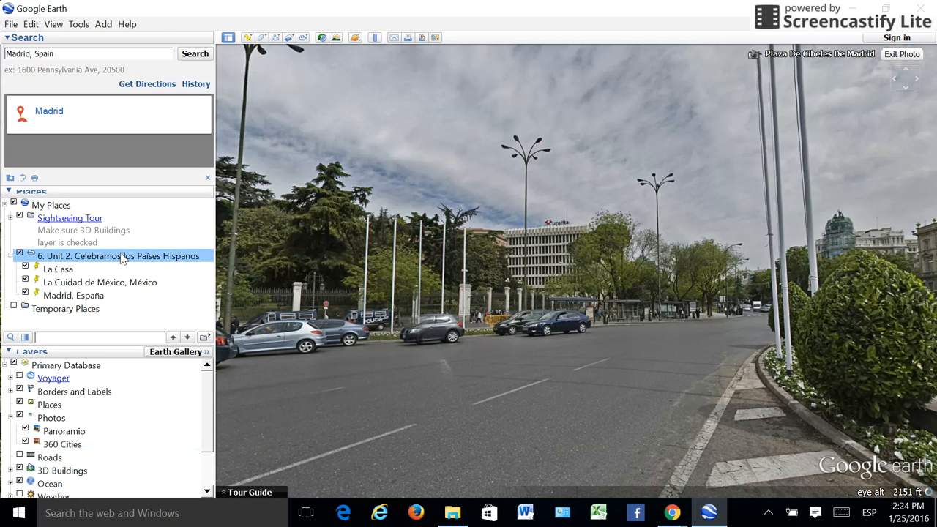
right_click(87, 256)
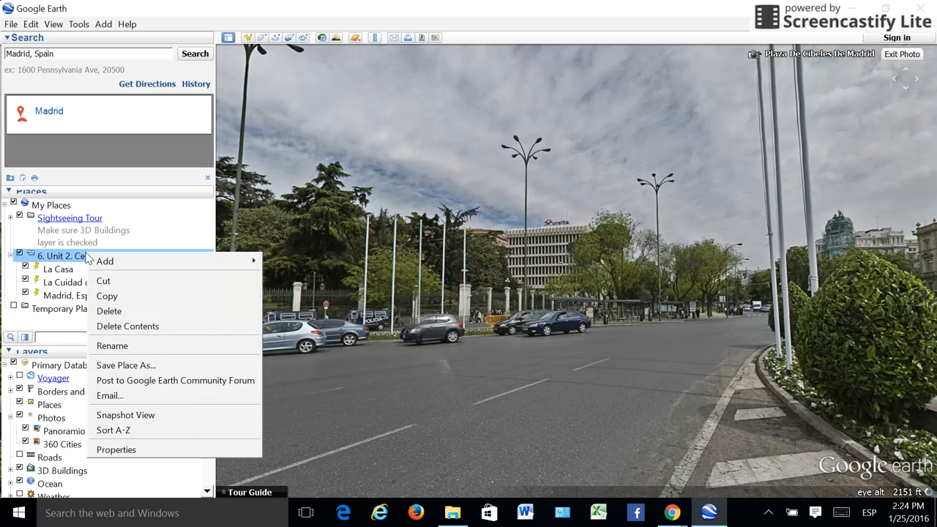
click(125, 365)
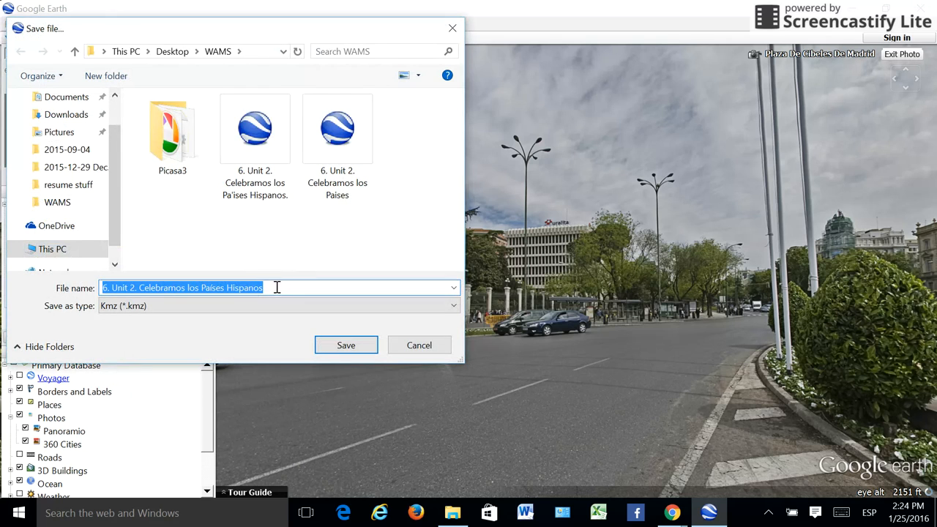
click(287, 293)
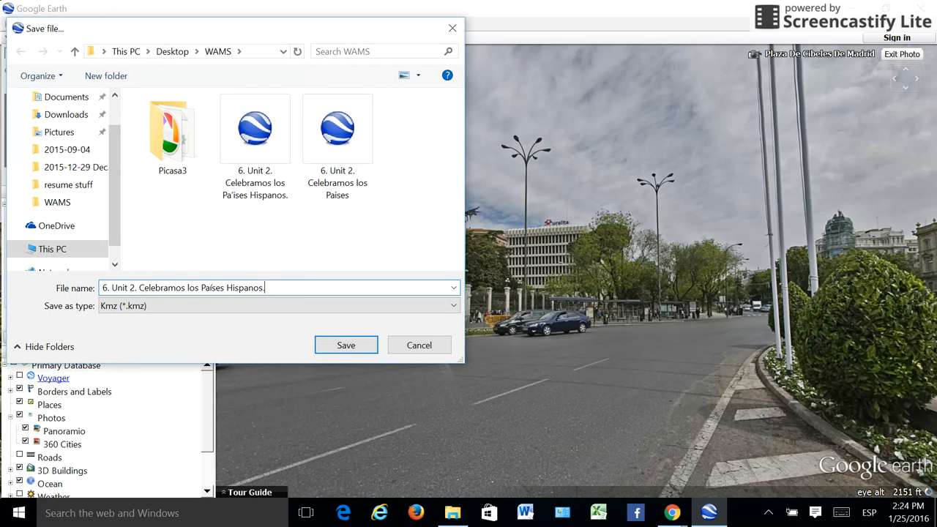
click(342, 351)
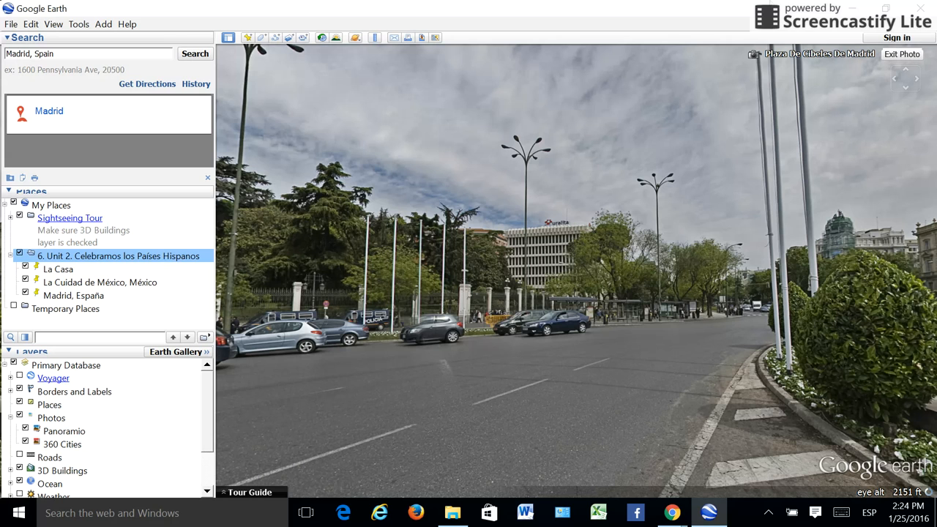
Step: Open the saved "6. Unit 2. Celebramos los Países Hispanos.." file from the WAMS folder in Google Earth and check its email attachment options
click(852, 9)
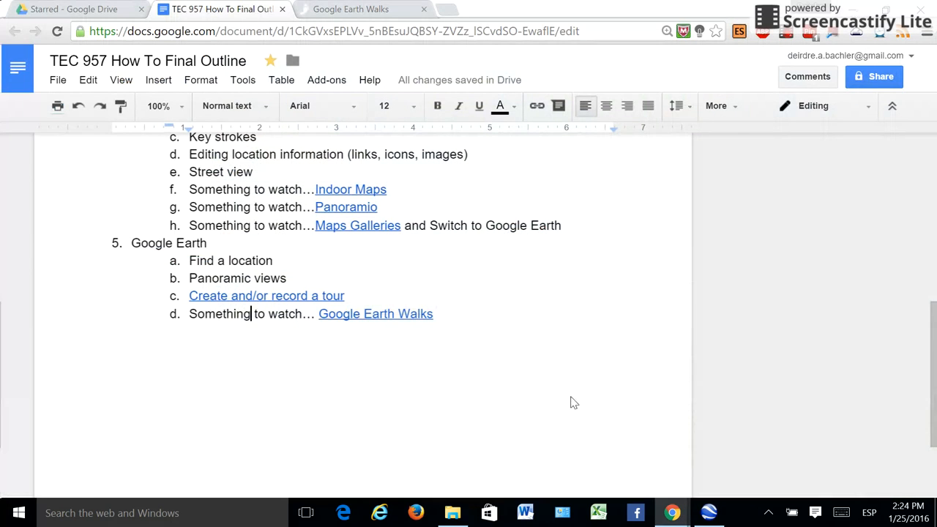
click(453, 514)
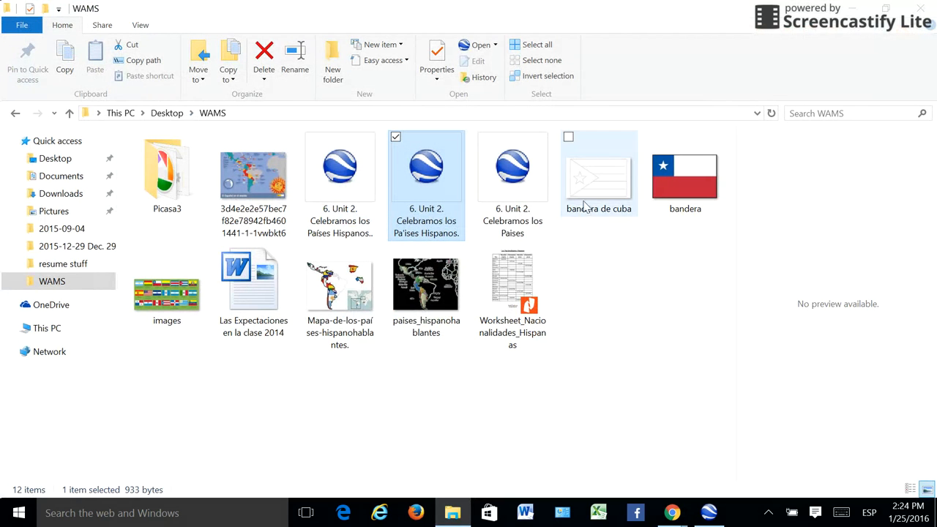
click(338, 182)
double_click(338, 182)
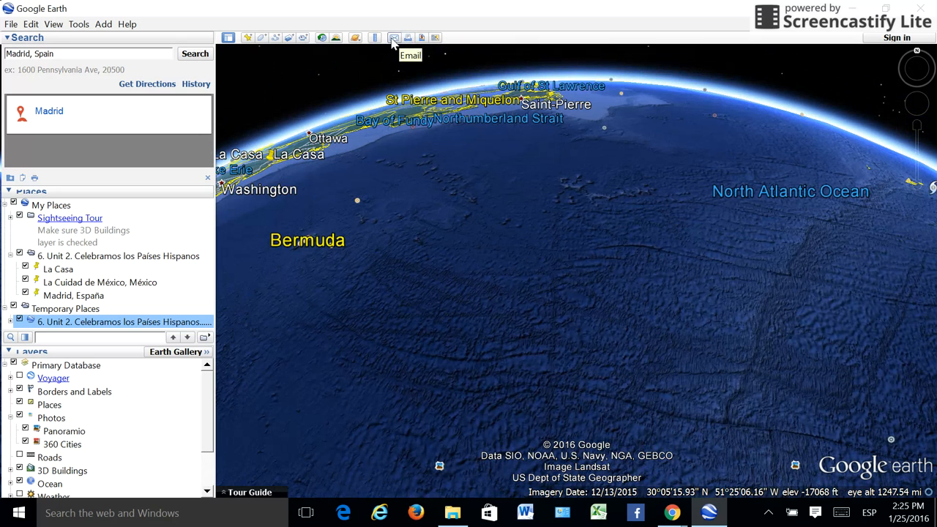
click(393, 39)
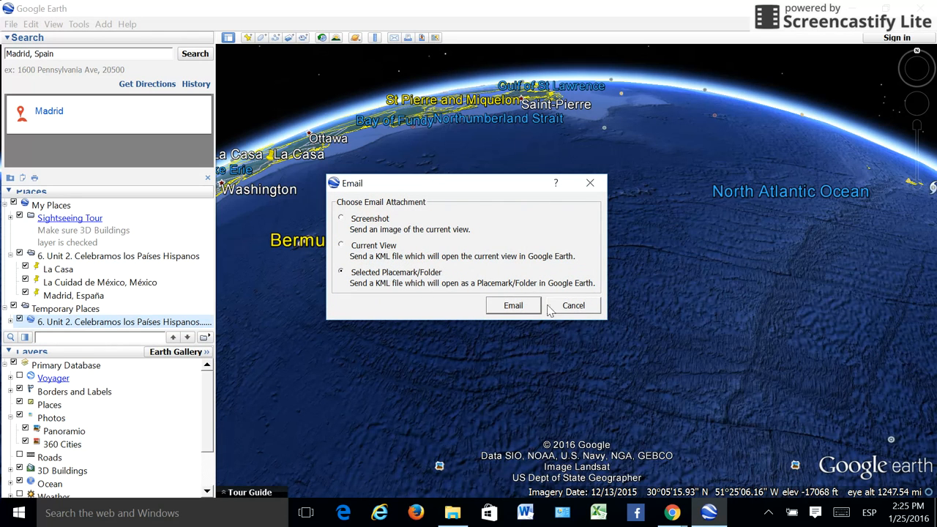
click(571, 306)
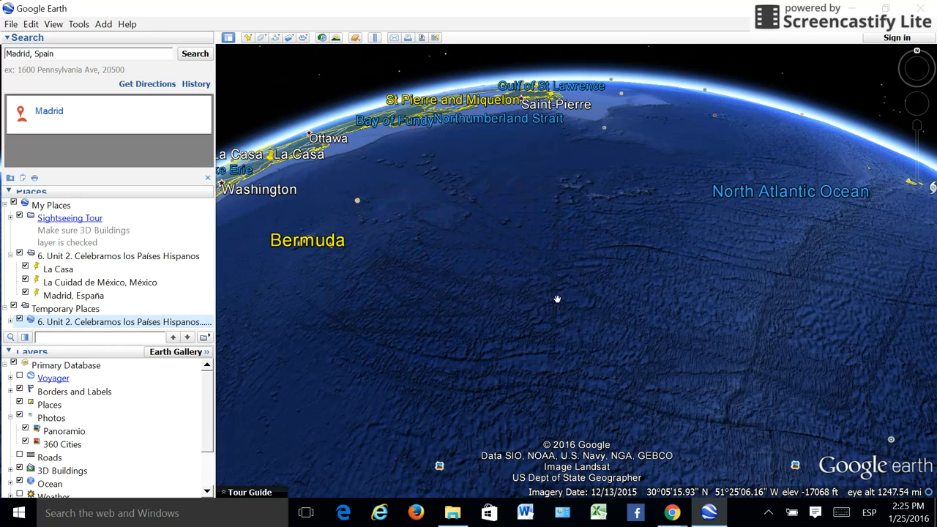
Step: Start recording a tour at the La Casa placemark and fly to a closer view of La Cuidad de México, México
click(68, 261)
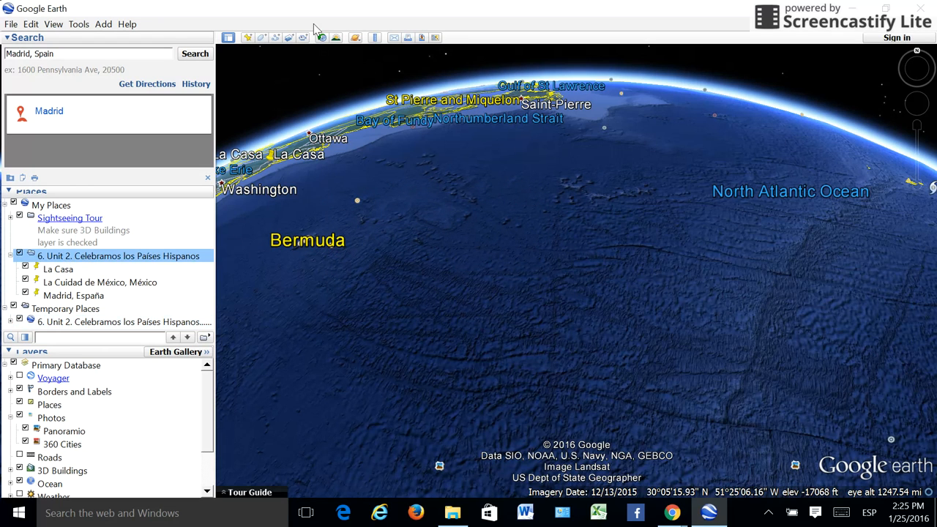
double_click(70, 272)
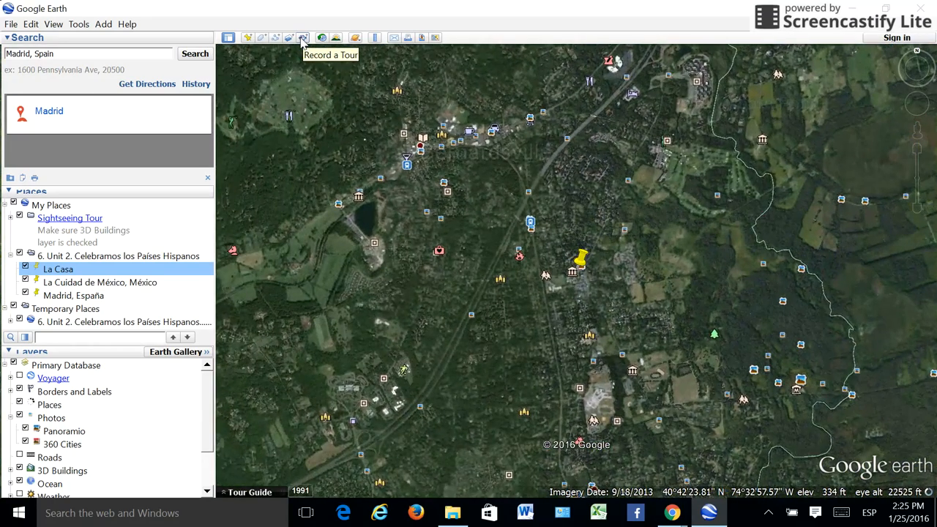
click(302, 38)
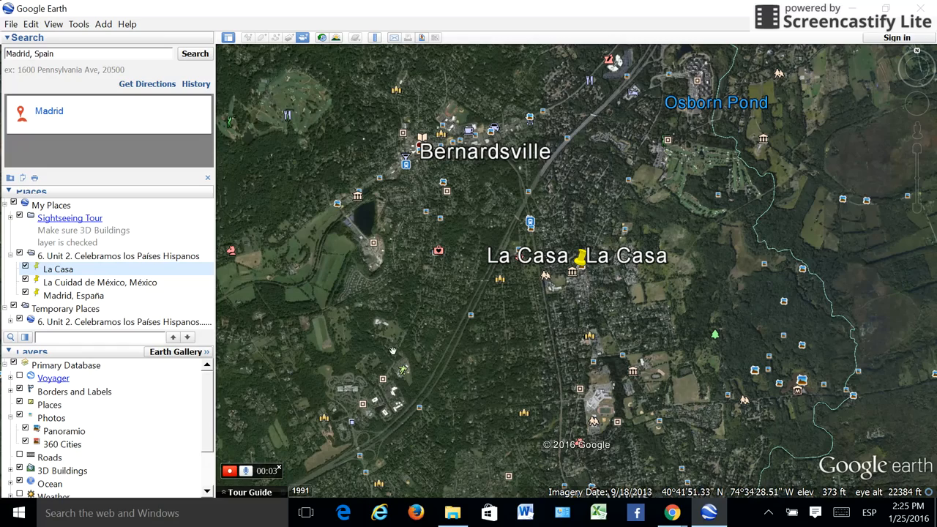
click(79, 284)
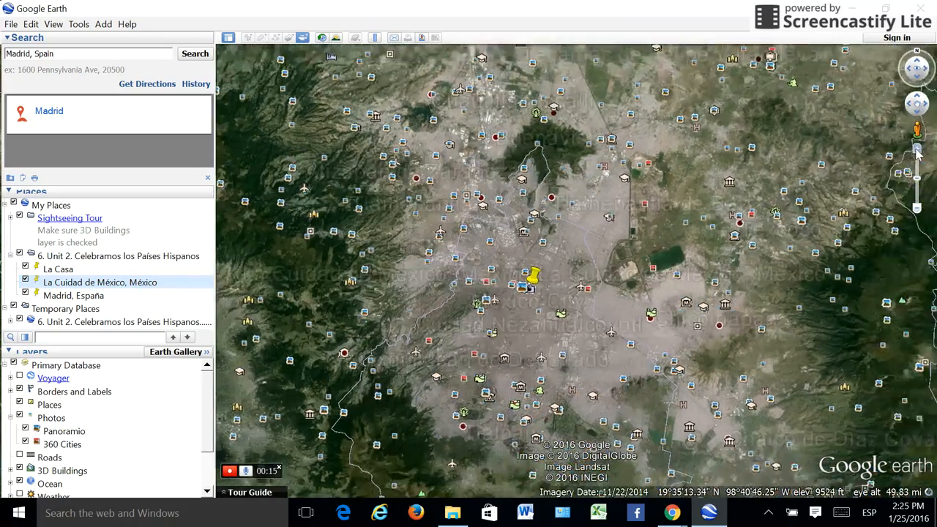
click(918, 150)
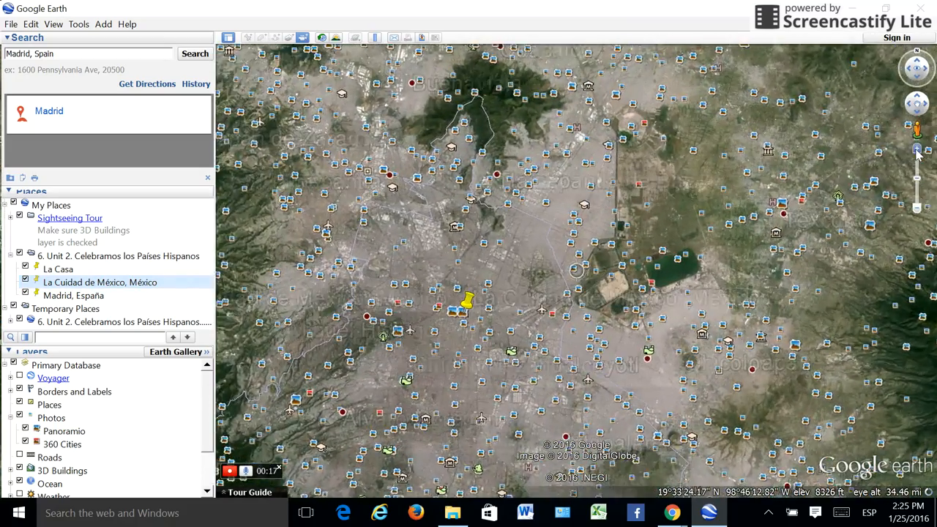
click(917, 150)
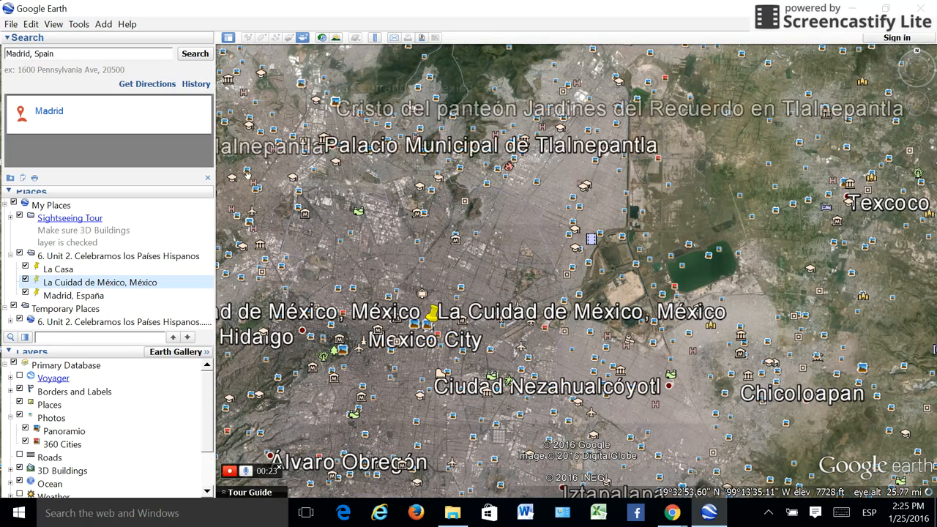
Step: View Mexico City's historical imagery for 4/6/2002 and 12/28/2009, ending the tour recording and returning to current imagery
click(320, 38)
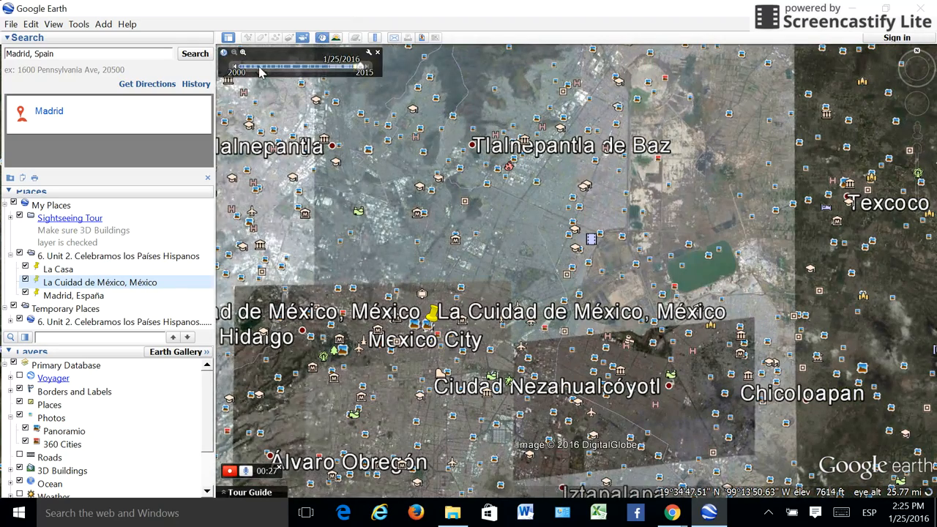
drag(267, 70, 255, 71)
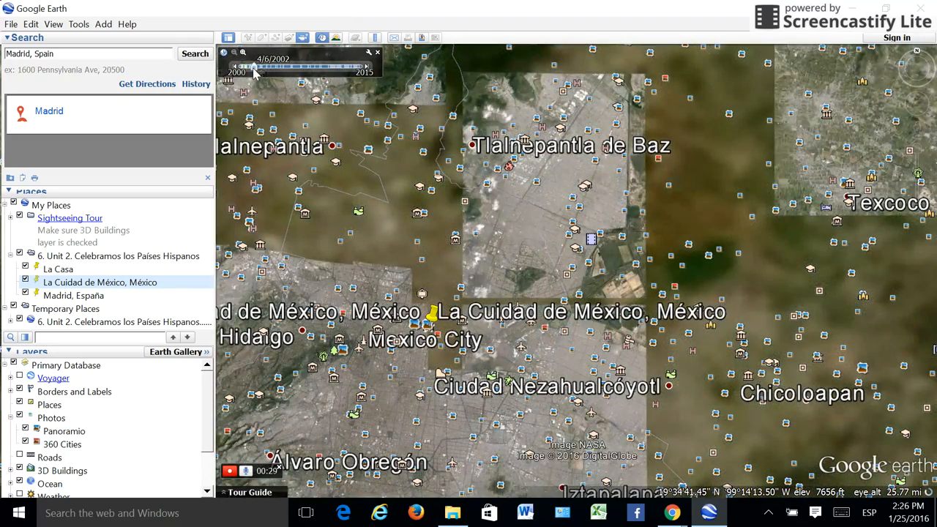
drag(247, 73, 317, 73)
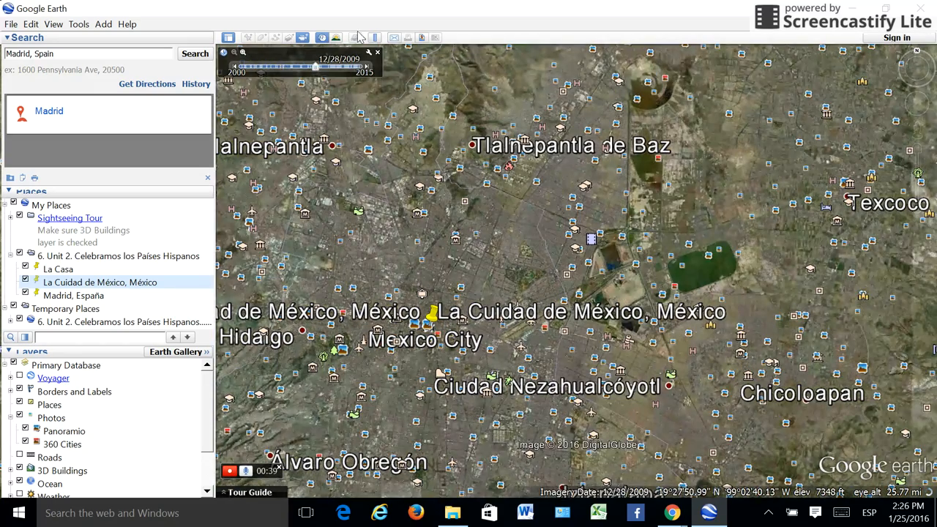
click(336, 38)
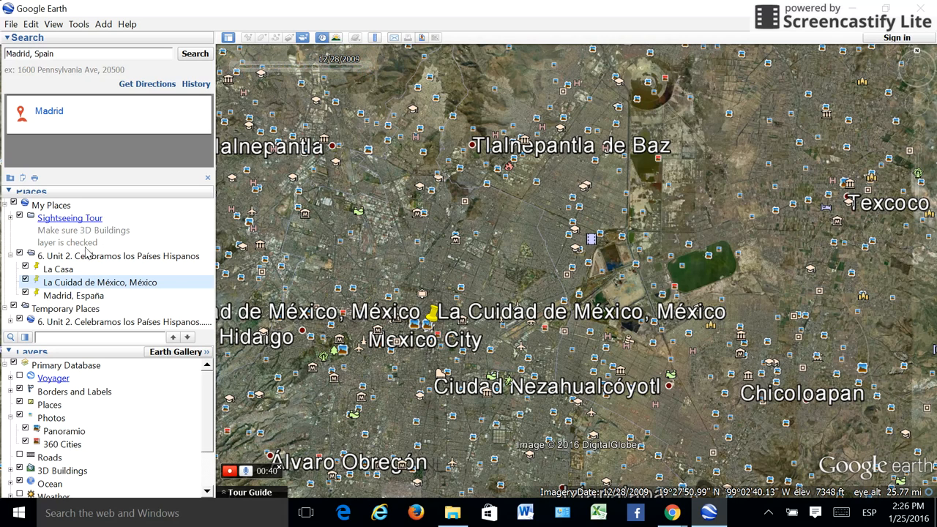
click(51, 205)
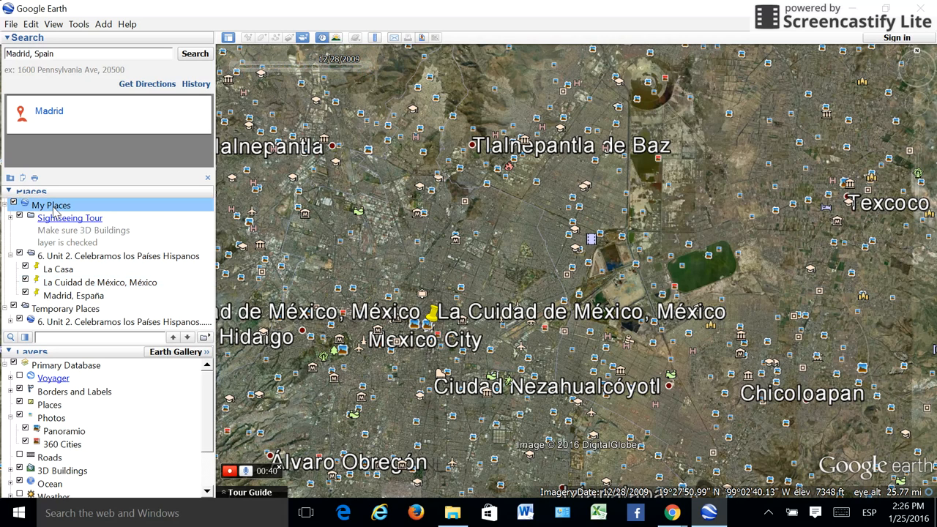
click(318, 39)
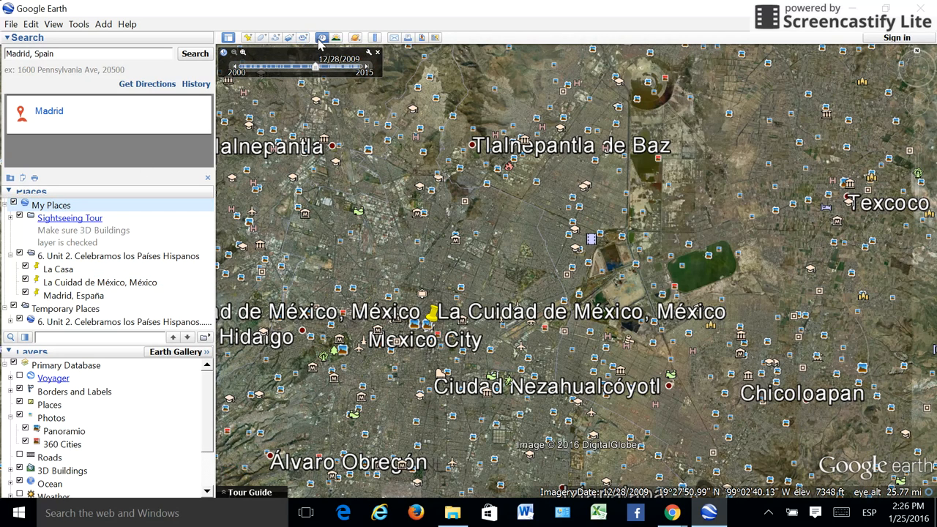
click(320, 38)
Step: View the Sky, Mars and Moon modes in turn and return to Earth
click(355, 38)
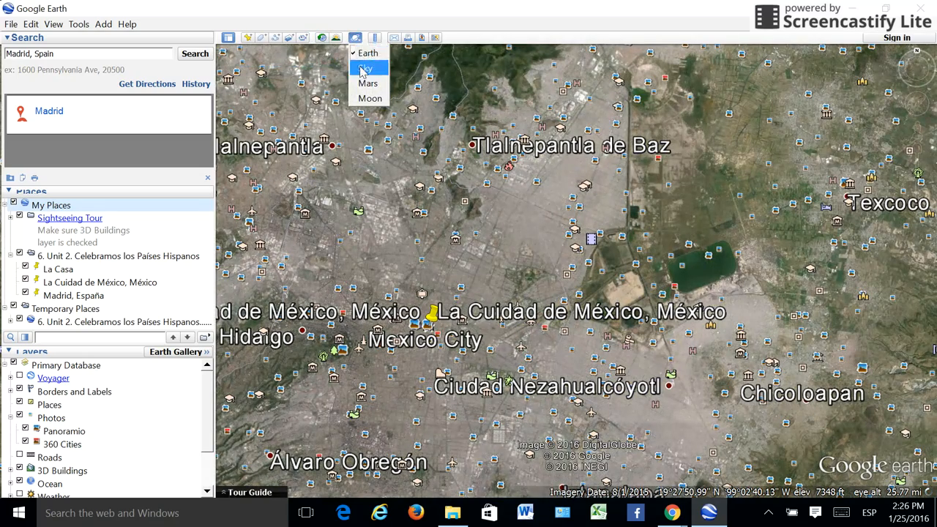
click(364, 70)
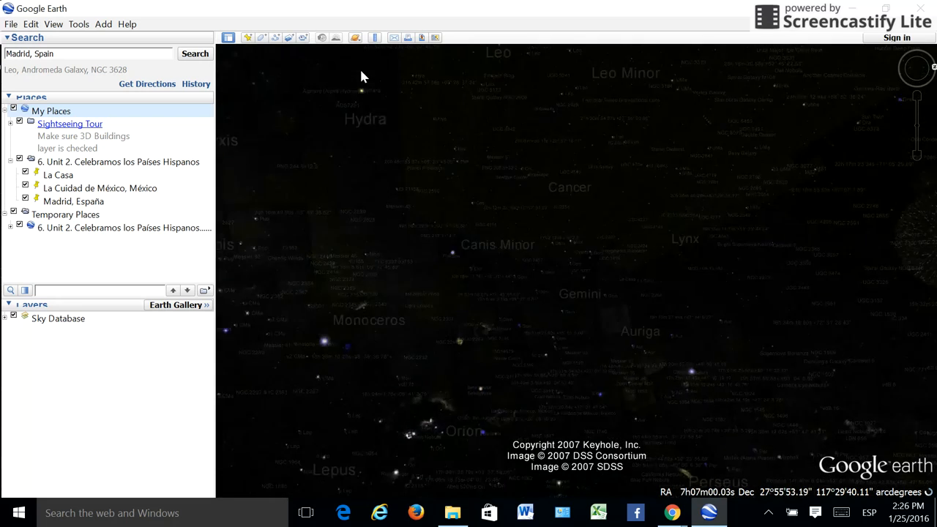
click(357, 38)
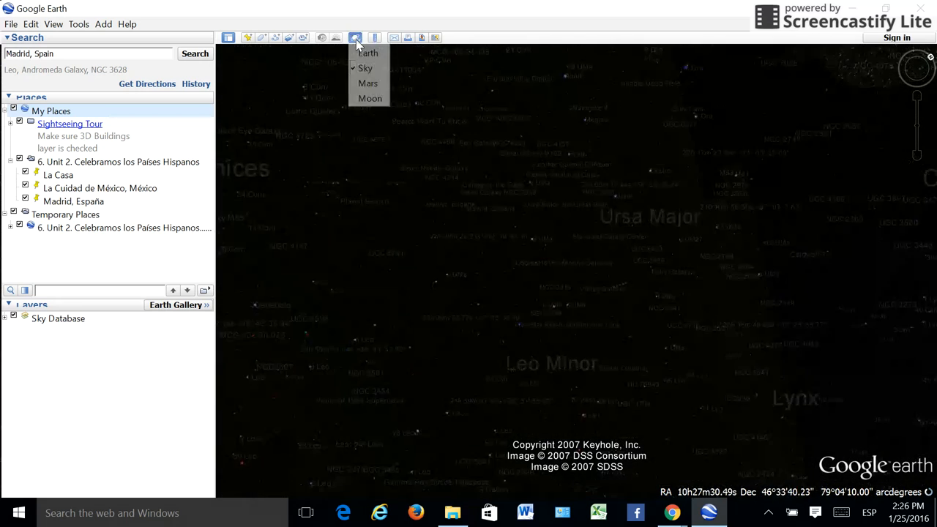
click(363, 94)
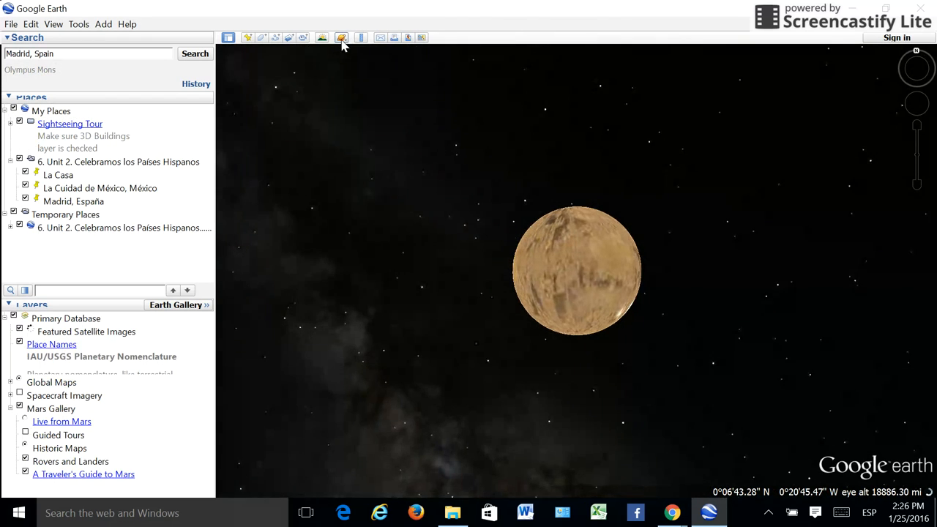
click(341, 38)
click(354, 100)
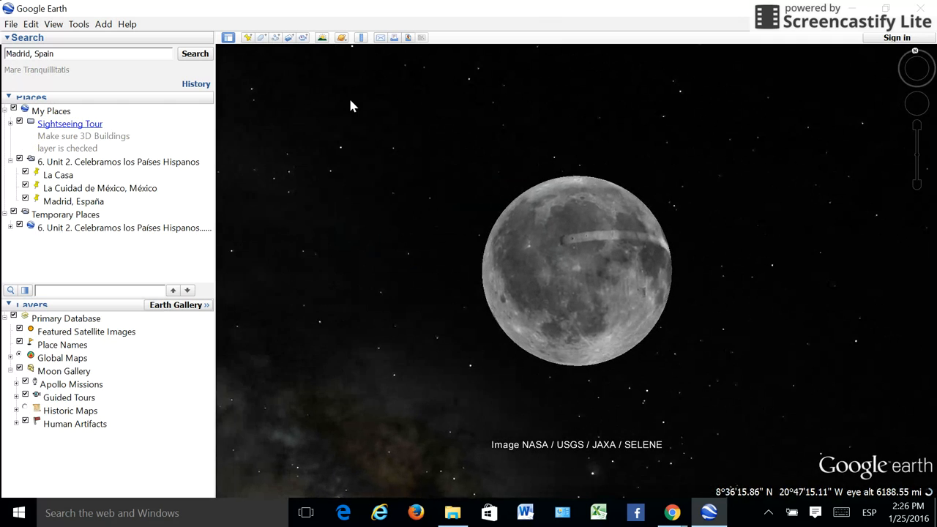
click(341, 37)
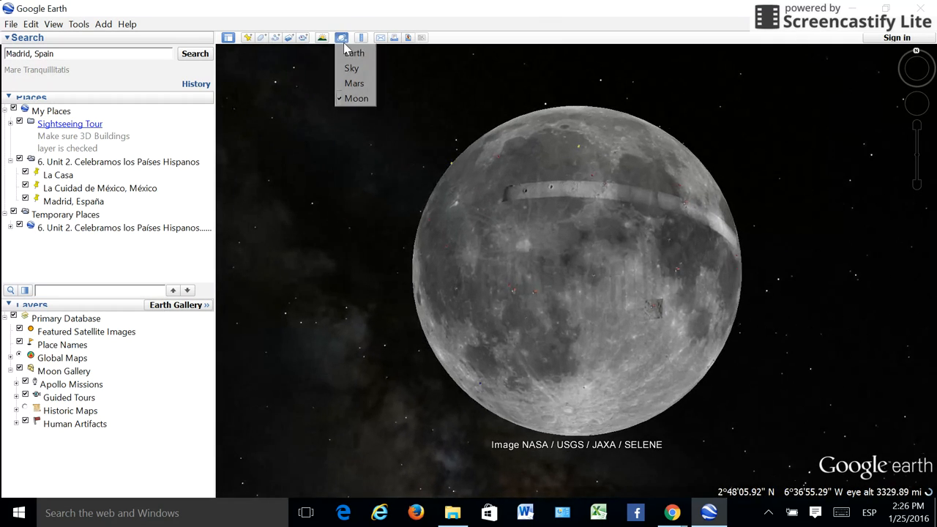
click(352, 53)
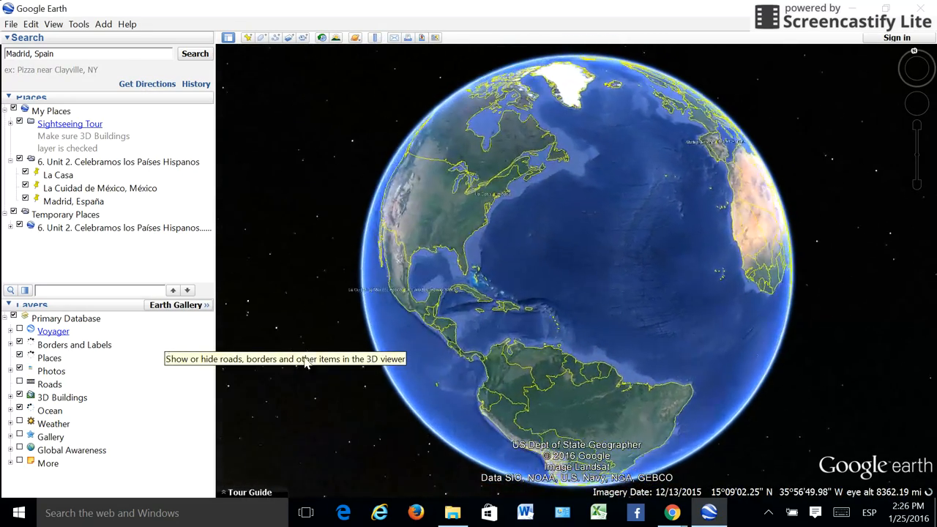
Step: Switch to the Google Earth Walks site in Chrome and look over its Math, Science, Social Studies and Resources sections
mouse_move(675, 512)
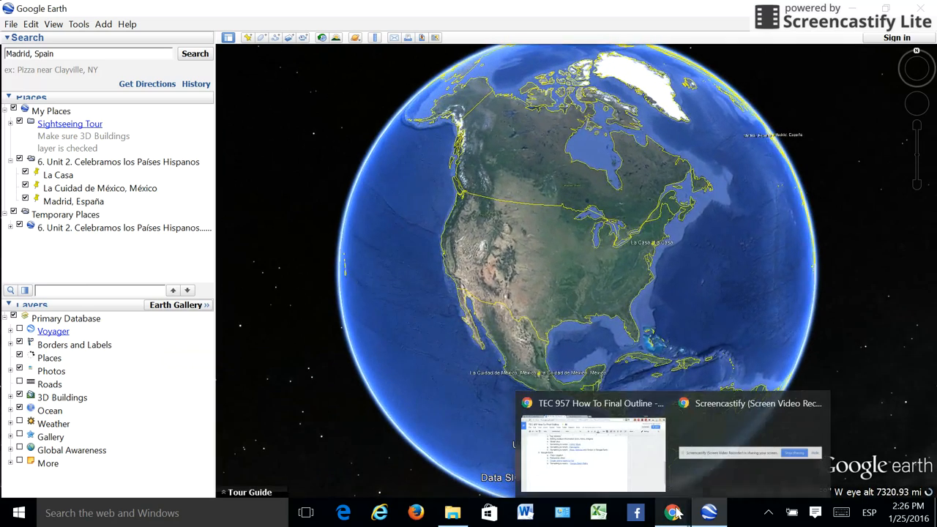
click(632, 474)
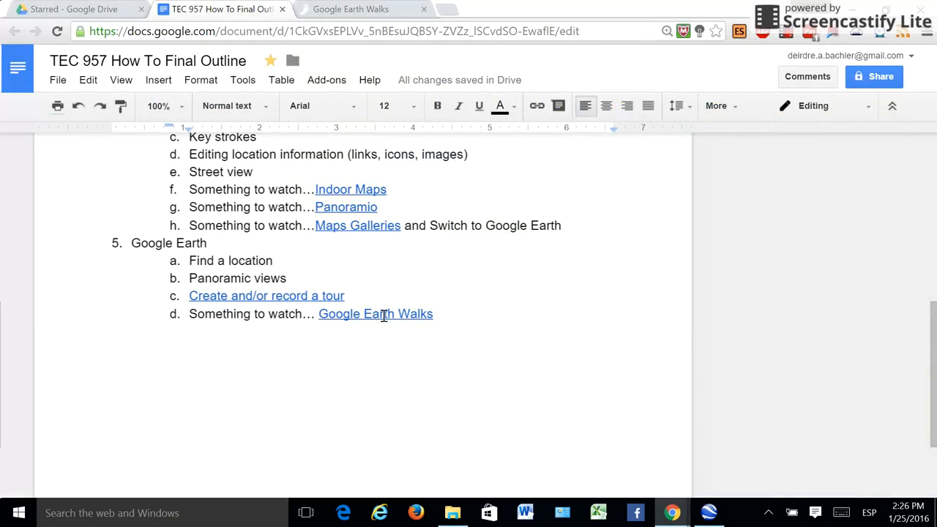
click(370, 10)
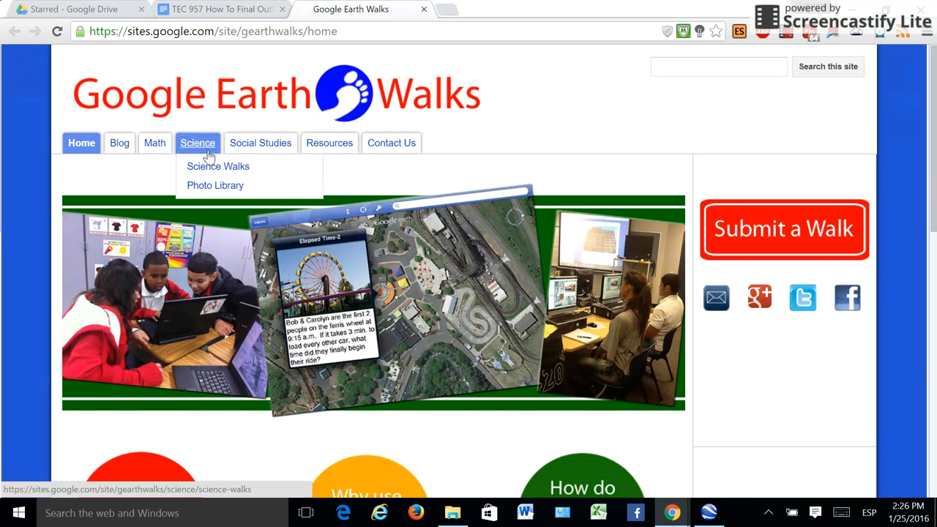
mouse_move(156, 150)
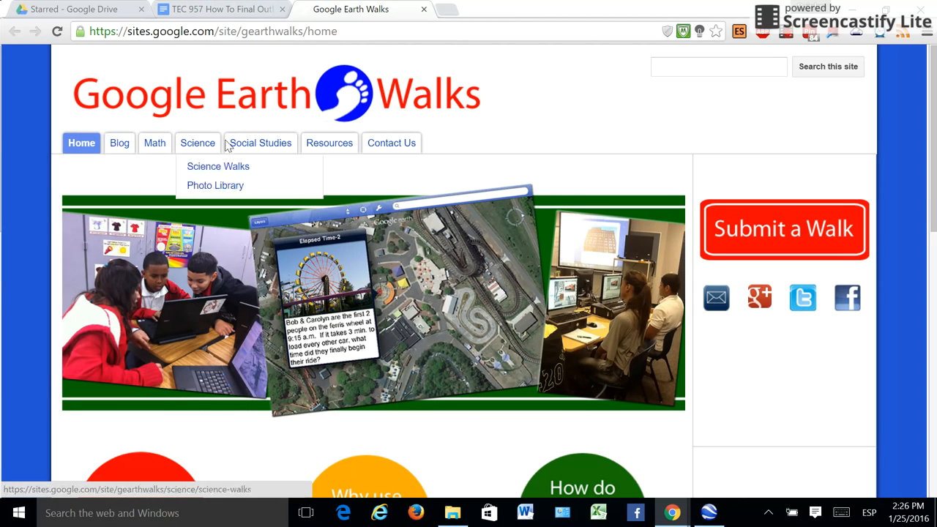
mouse_move(276, 156)
mouse_move(331, 148)
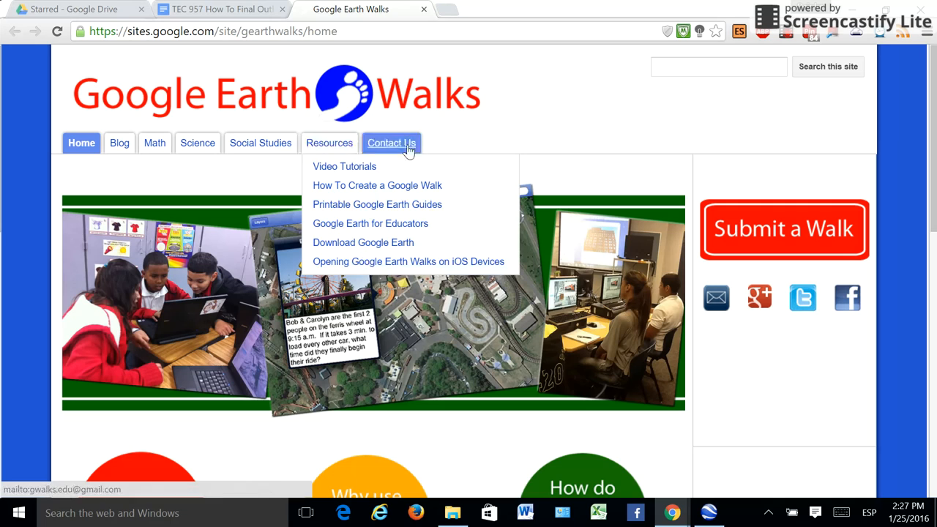
Step: Select the Life of Pocahontas walk under Social Studies, look through the remaining topics down to Culture, and close the site
mouse_move(200, 150)
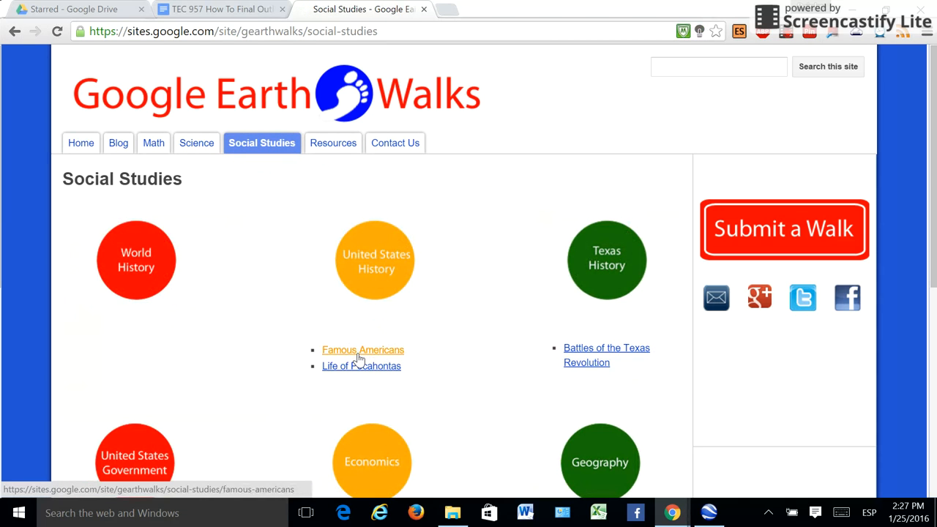
click(366, 368)
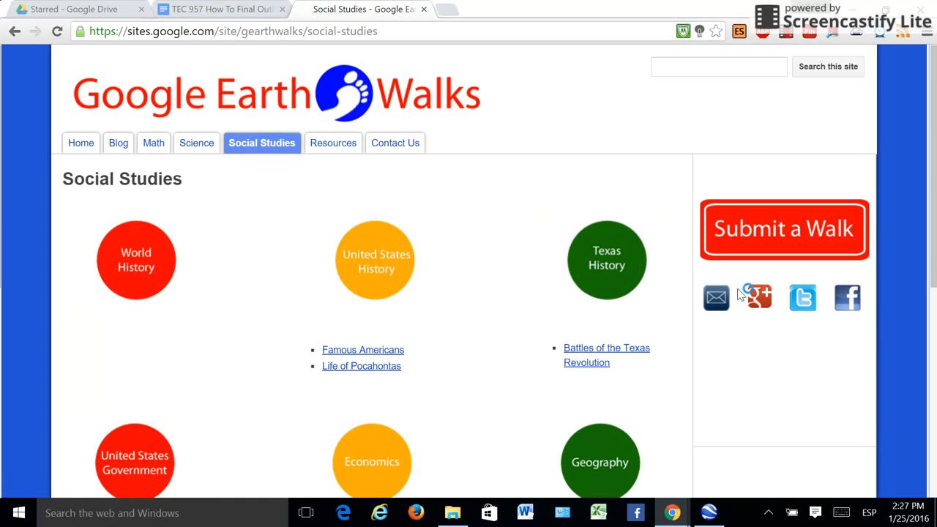
drag(934, 83, 930, 244)
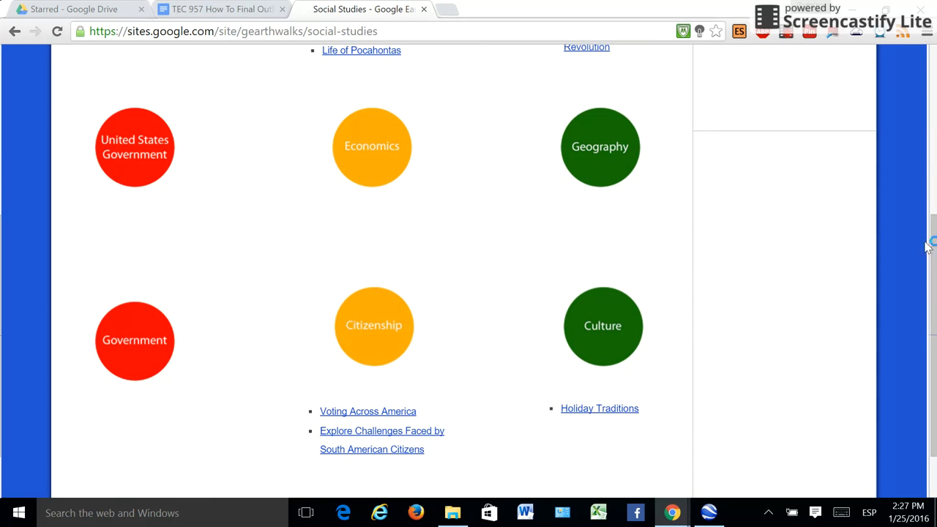
drag(934, 276, 935, 319)
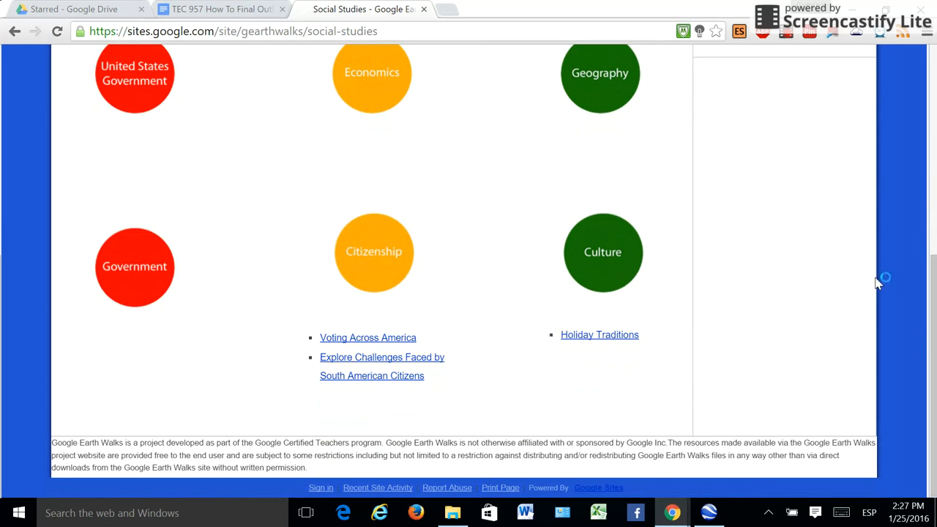
drag(935, 306, 934, 96)
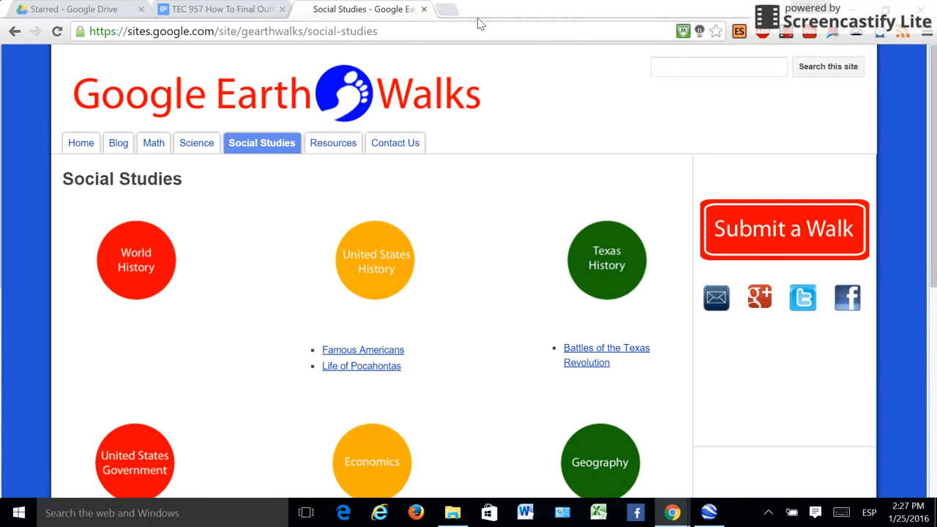
click(423, 10)
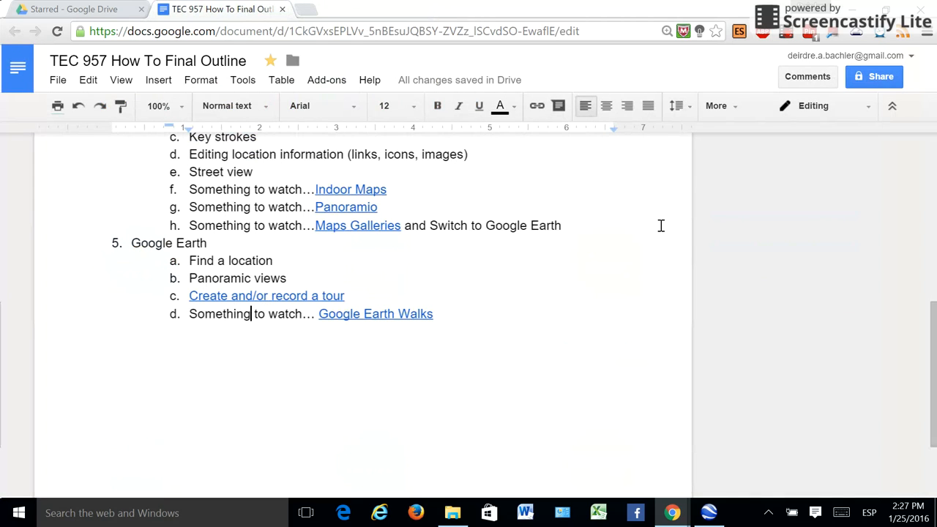